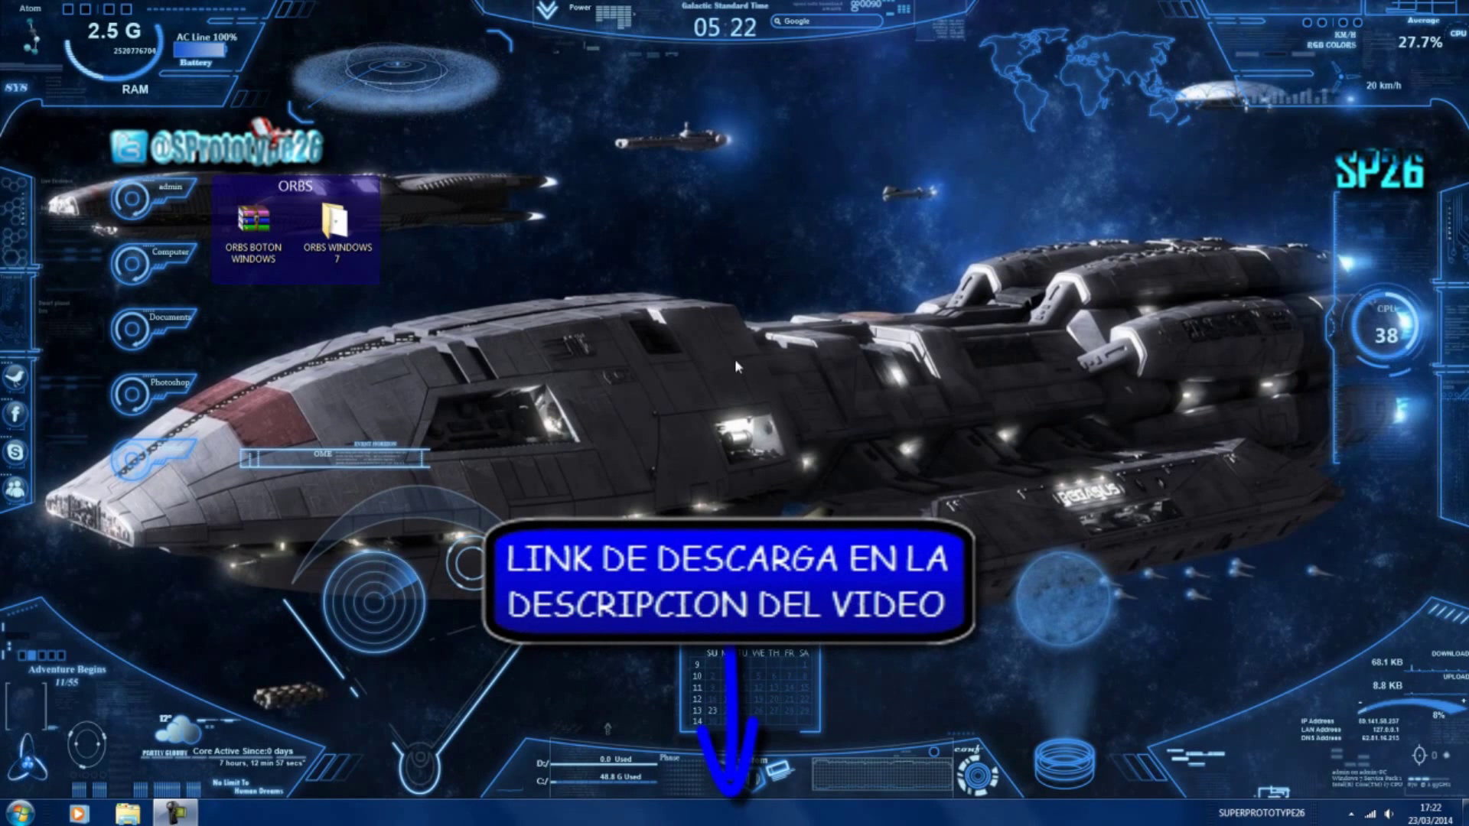
- Open the context menu of the ORBS BOTON WINDOWS archive in the desktop's ORBS group
{"action": "right_click", "coordinate": [263, 231]}
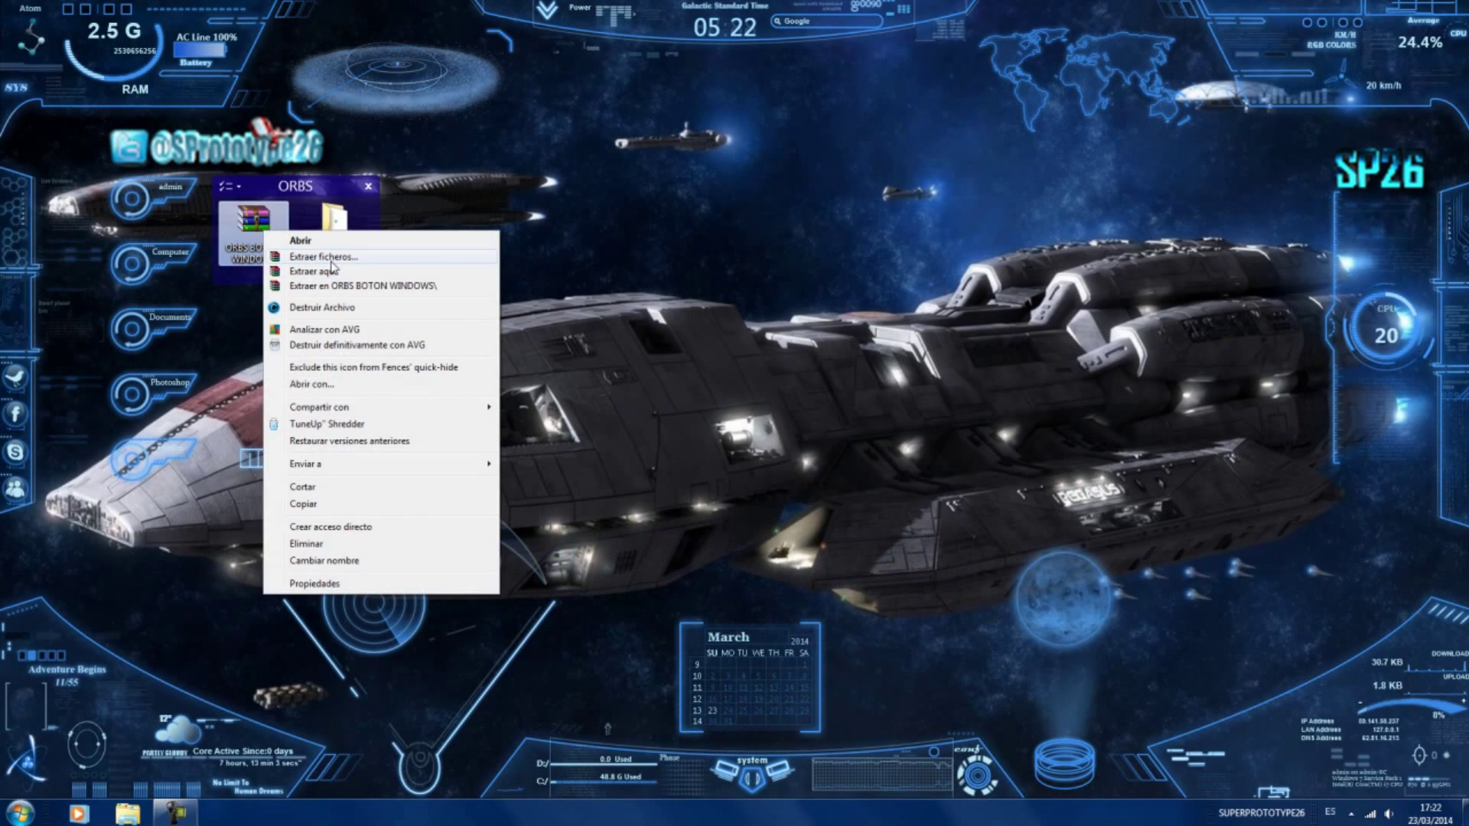
- Browse the PACK DE ORBS images in ORBS WINDOWS 7, then launch ORBS.exe and minimize Explorer
{"action": "key", "text": "Escape"}
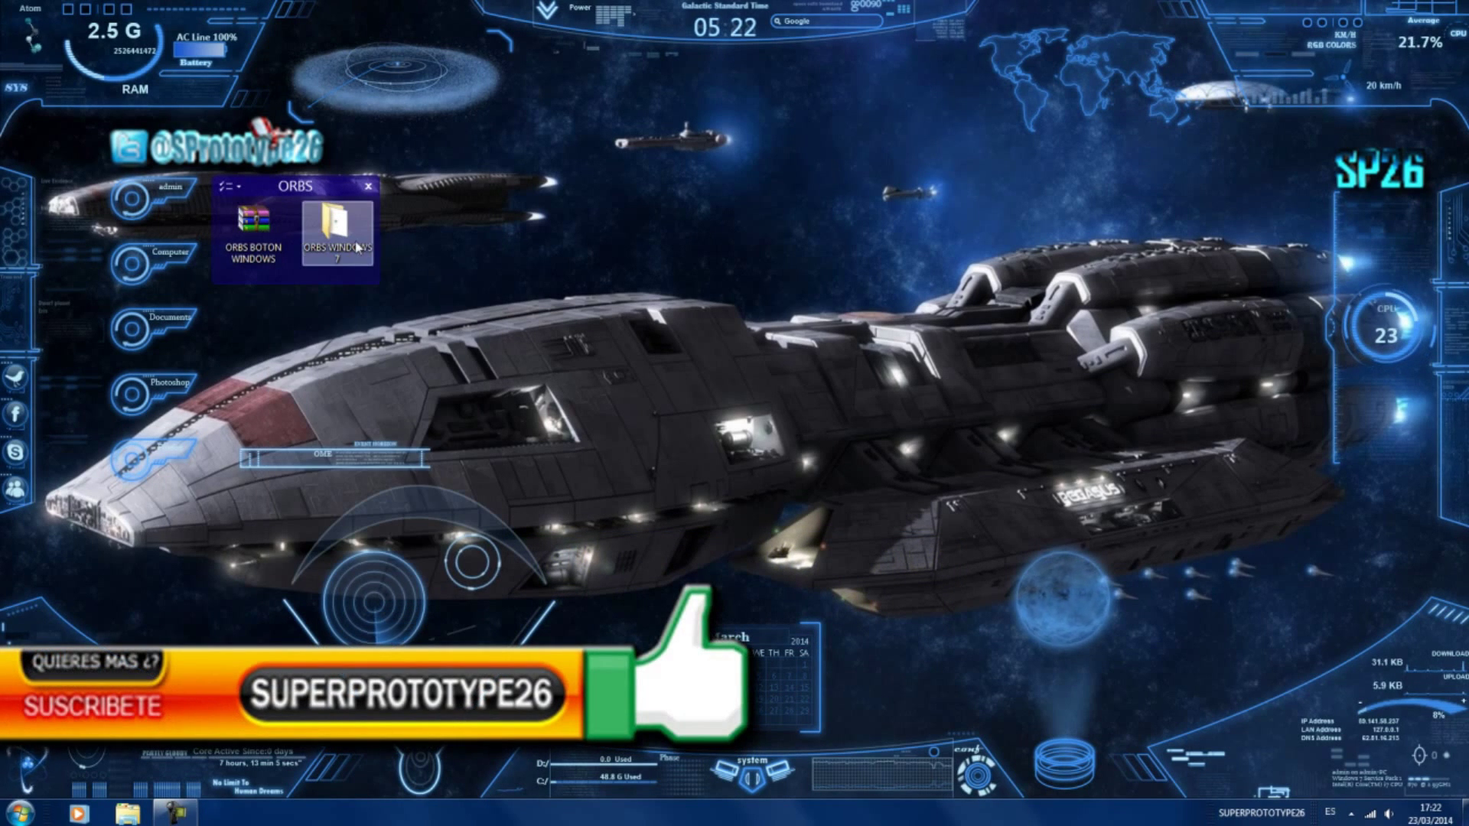
{"action": "double_click", "coordinate": [334, 224]}
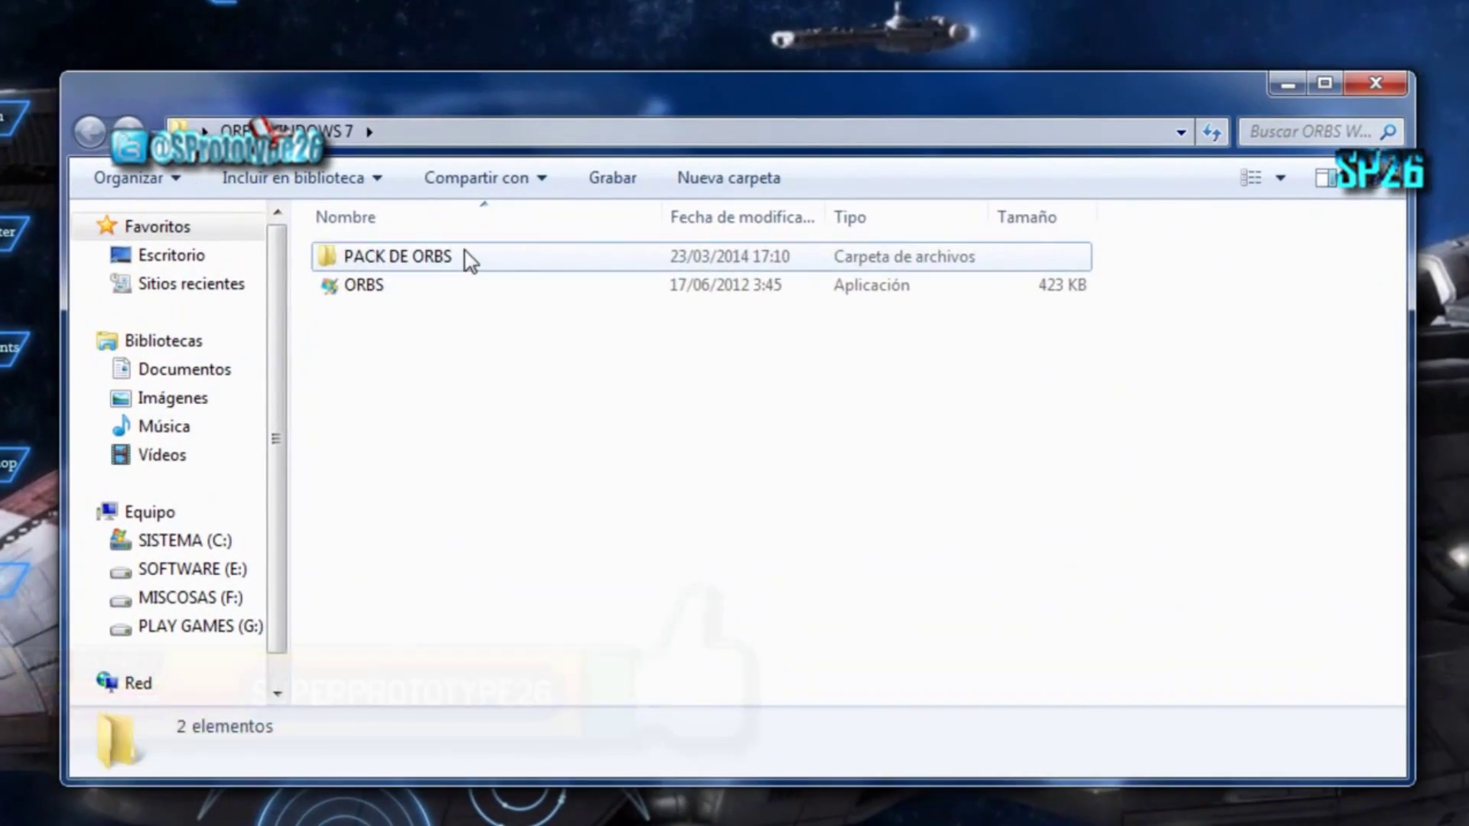
{"action": "double_click", "coordinate": [470, 260]}
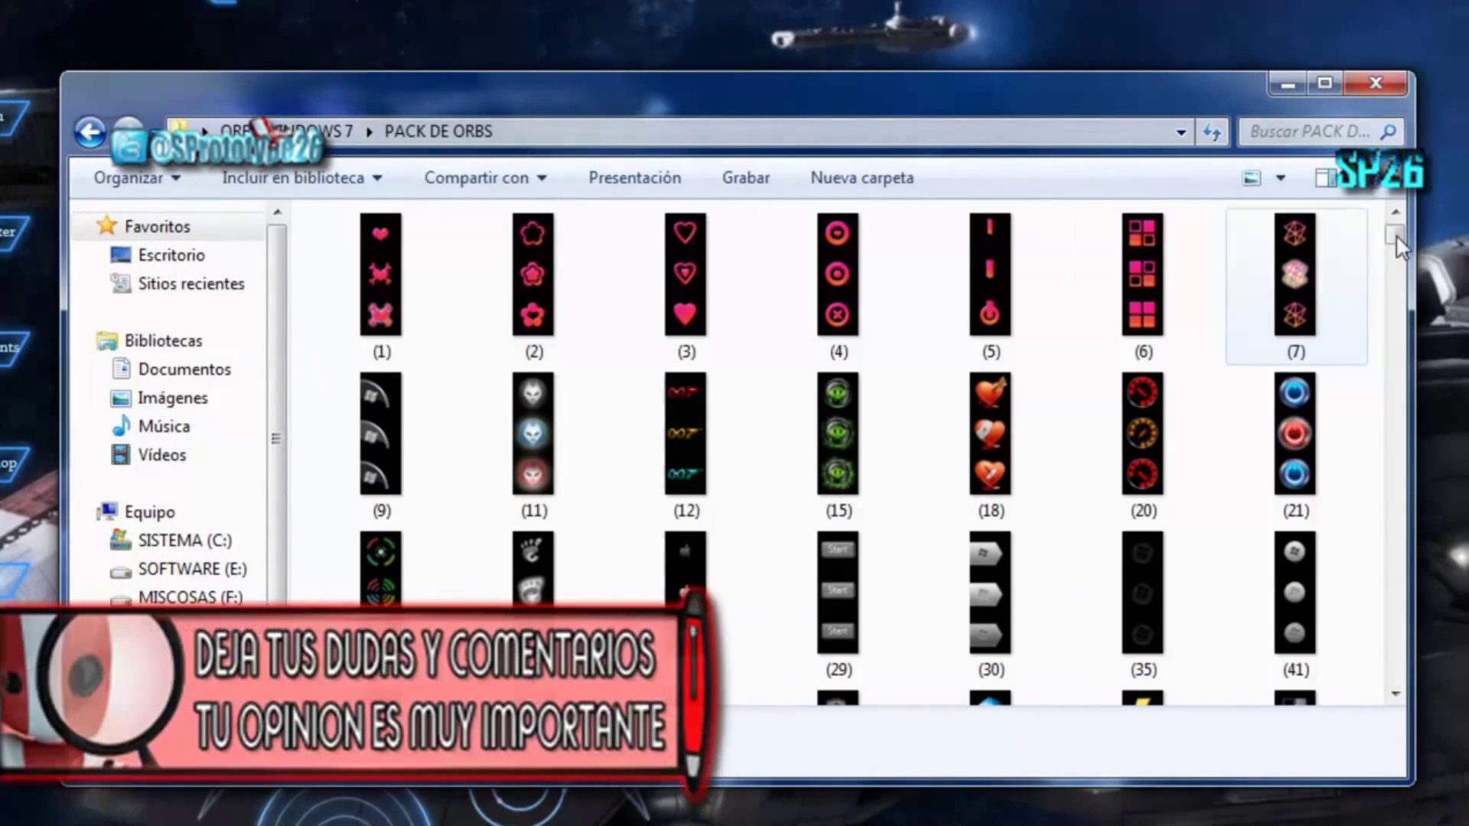
{"action": "mouse_move", "coordinate": [1400, 227]}
{"action": "left_mouse_down"}
{"action": "mouse_move", "coordinate": [1391, 486]}
{"action": "mouse_move", "coordinate": [1348, 698]}
{"action": "mouse_move", "coordinate": [1402, 476]}
{"action": "mouse_move", "coordinate": [1401, 232]}
{"action": "left_mouse_up"}
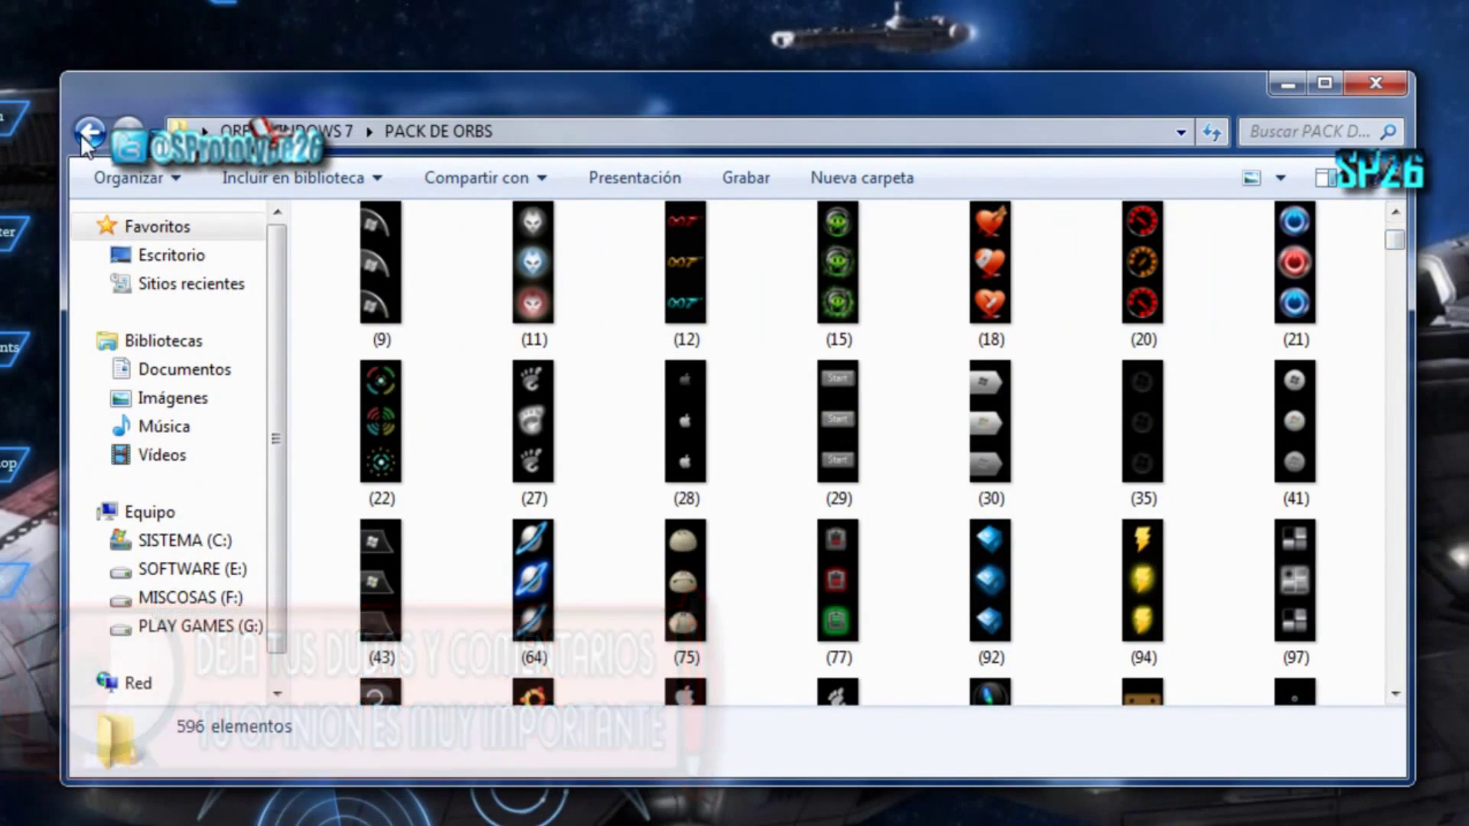
{"action": "key", "text": "BackSpace"}
{"action": "double_click", "coordinate": [379, 288]}
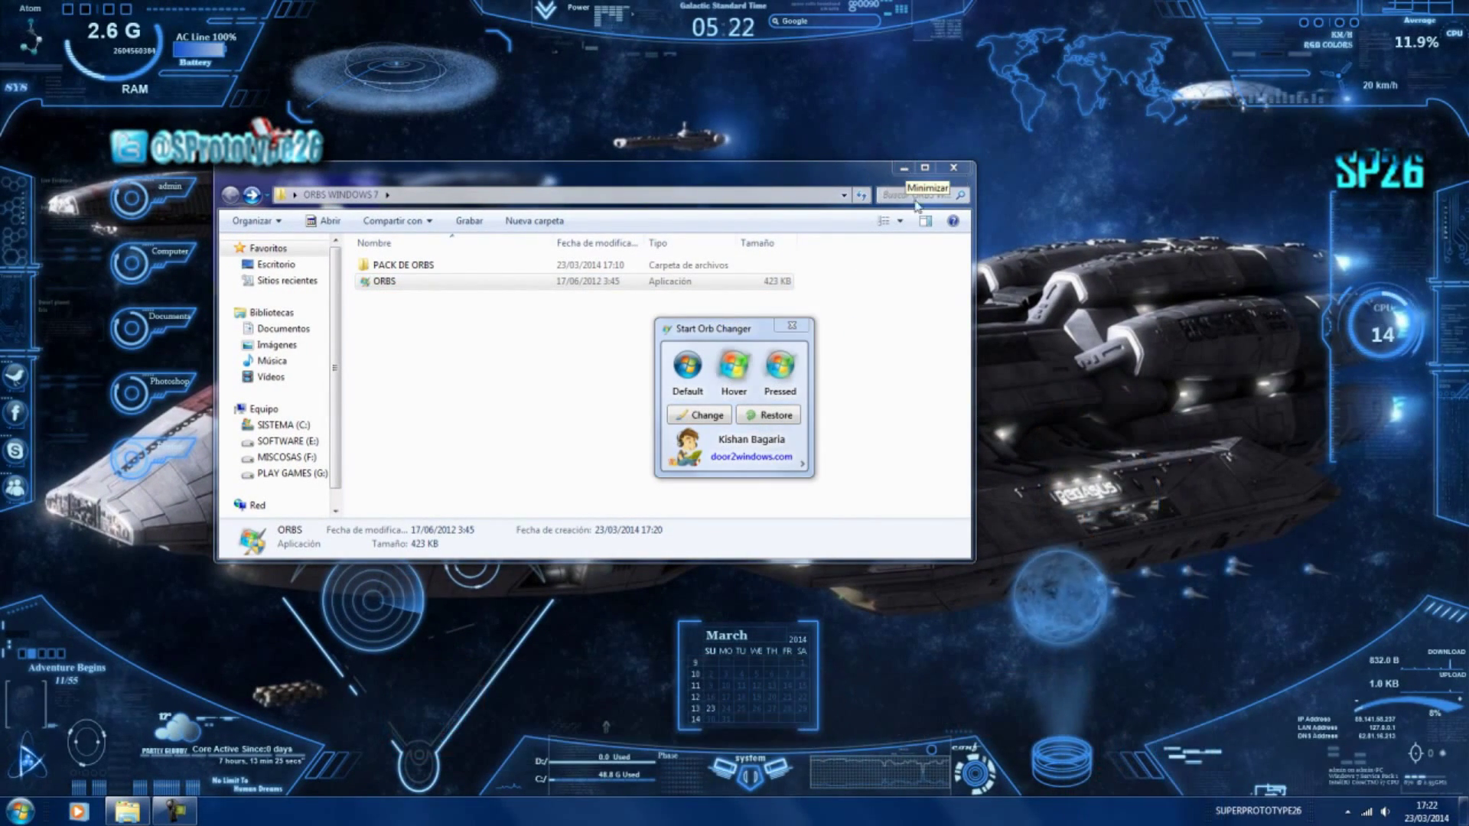
{"action": "left_click", "coordinate": [903, 168]}
- Reposition the Start Orb Changer window and open the new start orb file picker
{"action": "left_click_drag", "start_coordinate": [748, 328], "coordinate": [769, 331]}
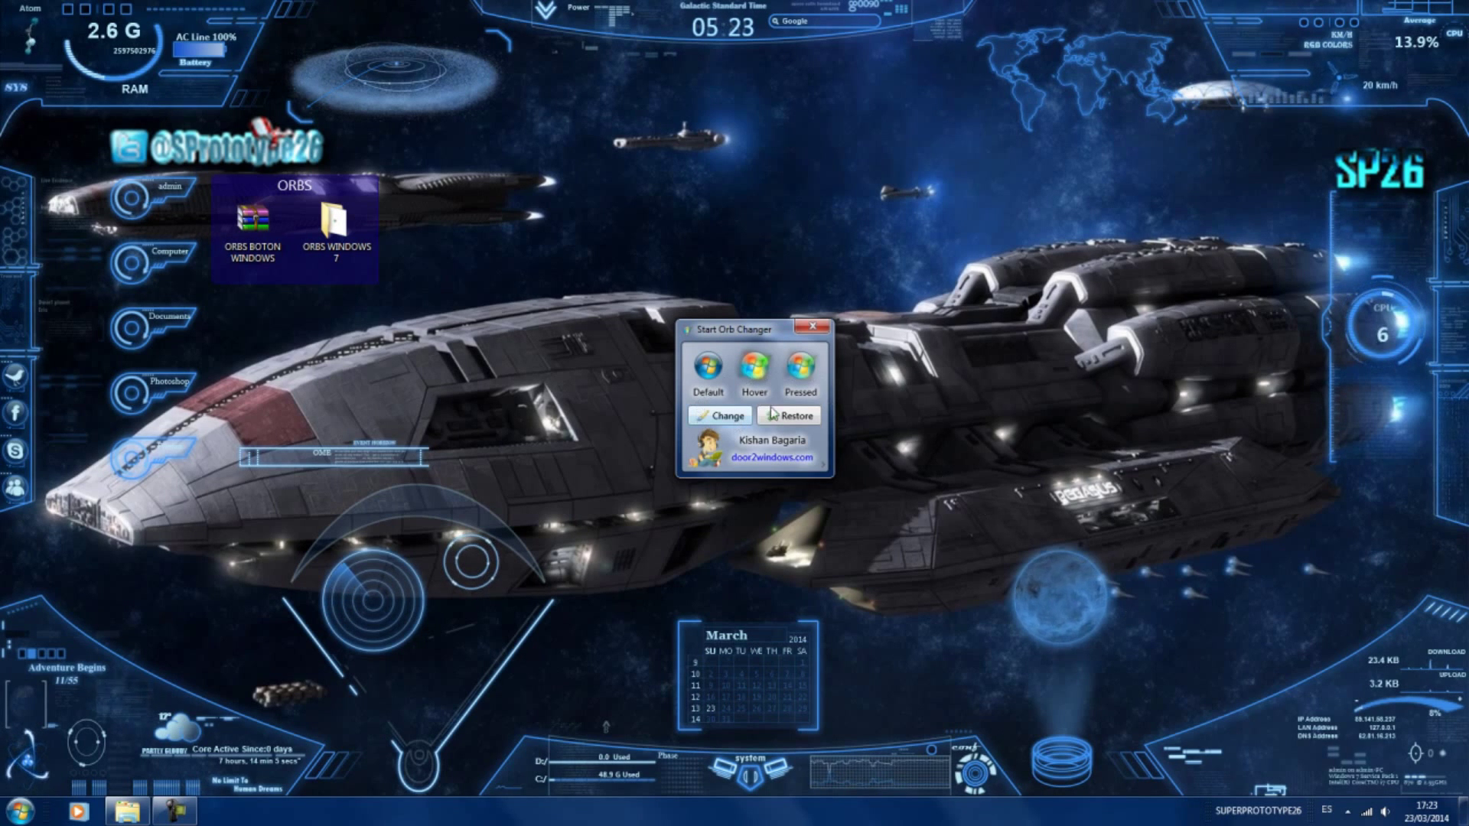
{"action": "left_click", "coordinate": [726, 417]}
- Apply the Atom (10) orb from Escritorio > ORBS WINDOWS 7 > PACK DE ORBS and dismiss the success message
{"action": "left_click", "coordinate": [743, 446]}
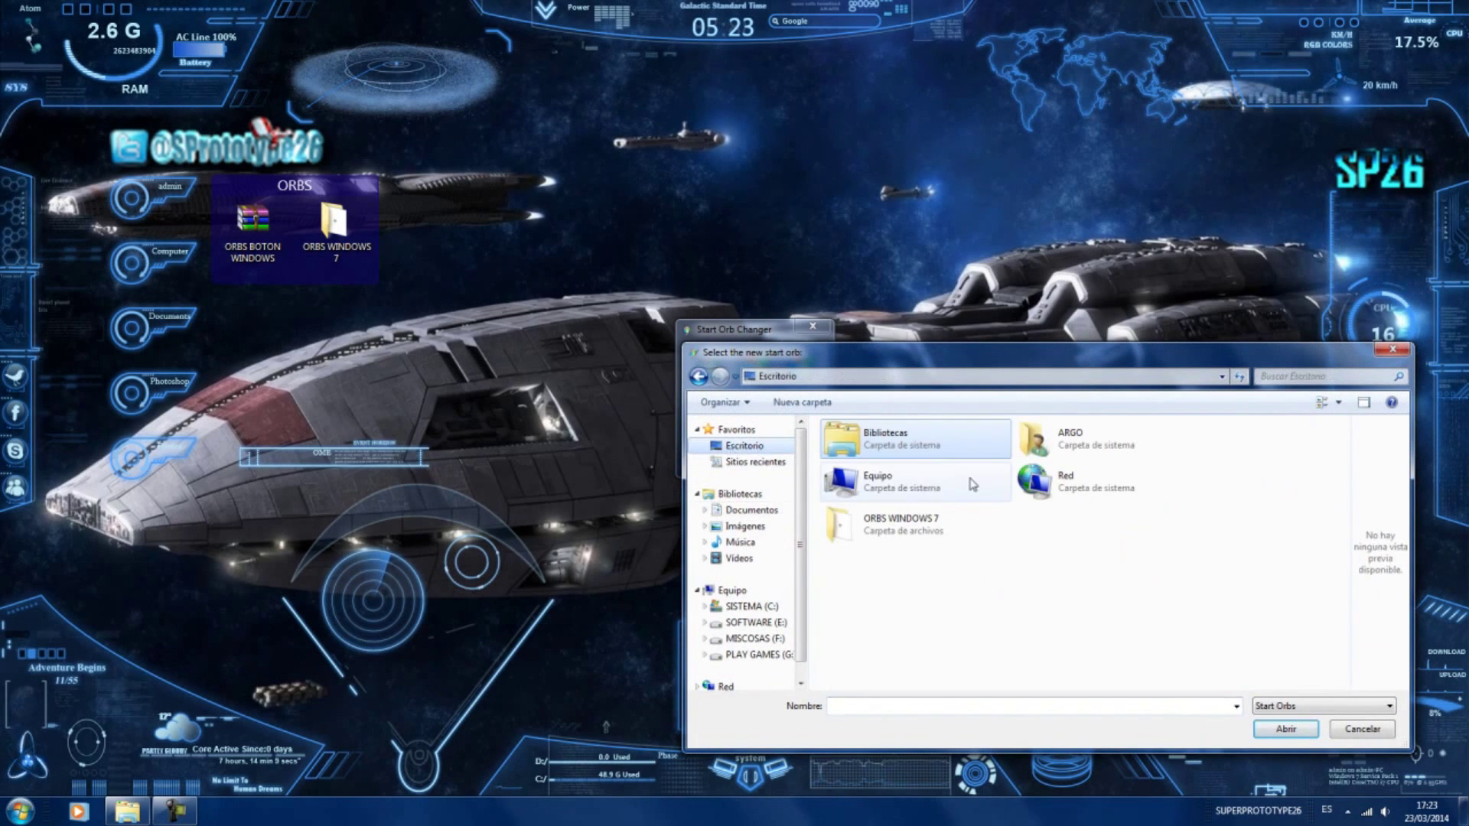
{"action": "double_click", "coordinate": [879, 525]}
{"action": "left_click", "coordinate": [897, 452]}
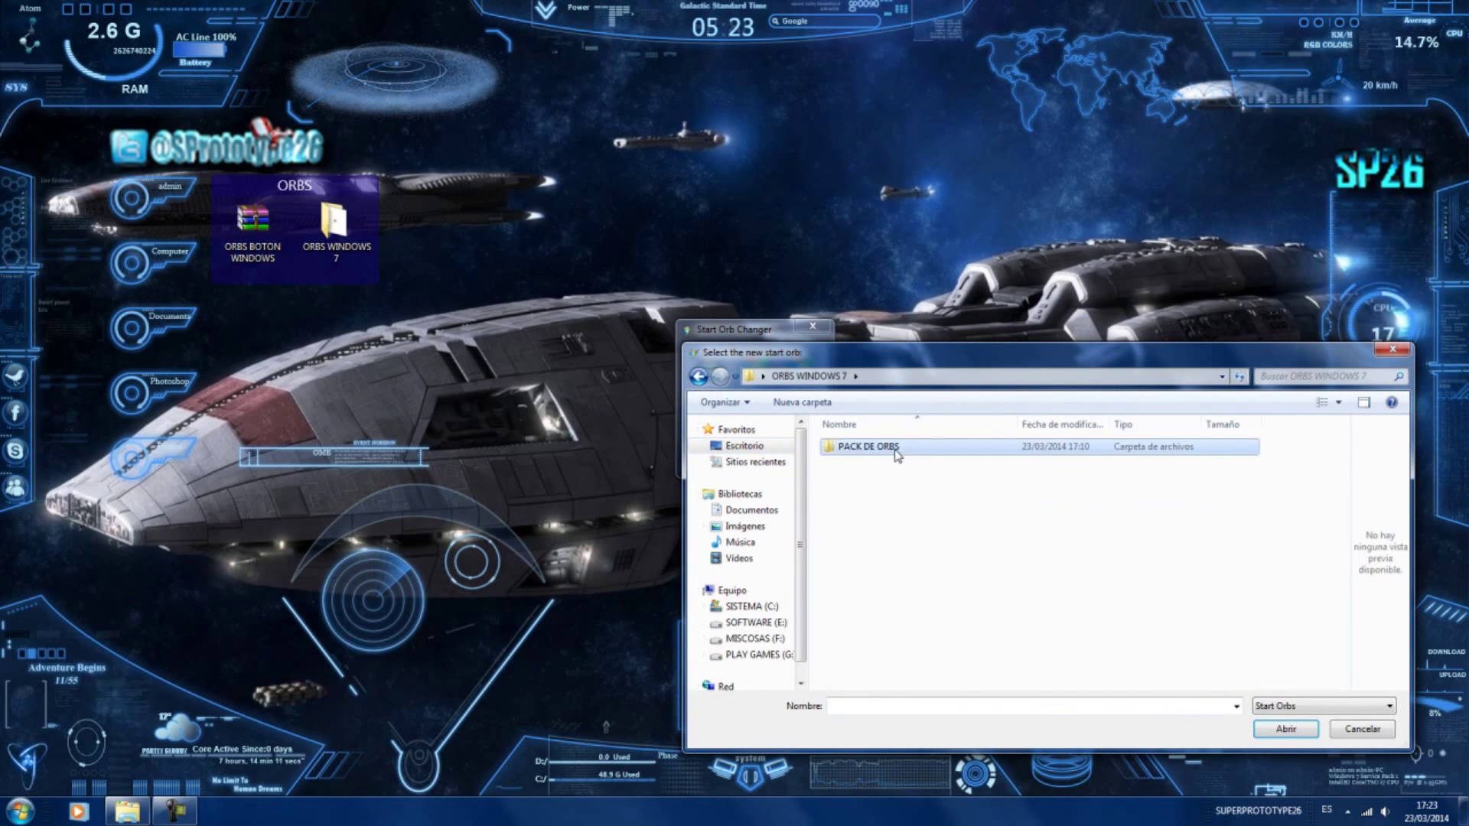
{"action": "double_click", "coordinate": [898, 451]}
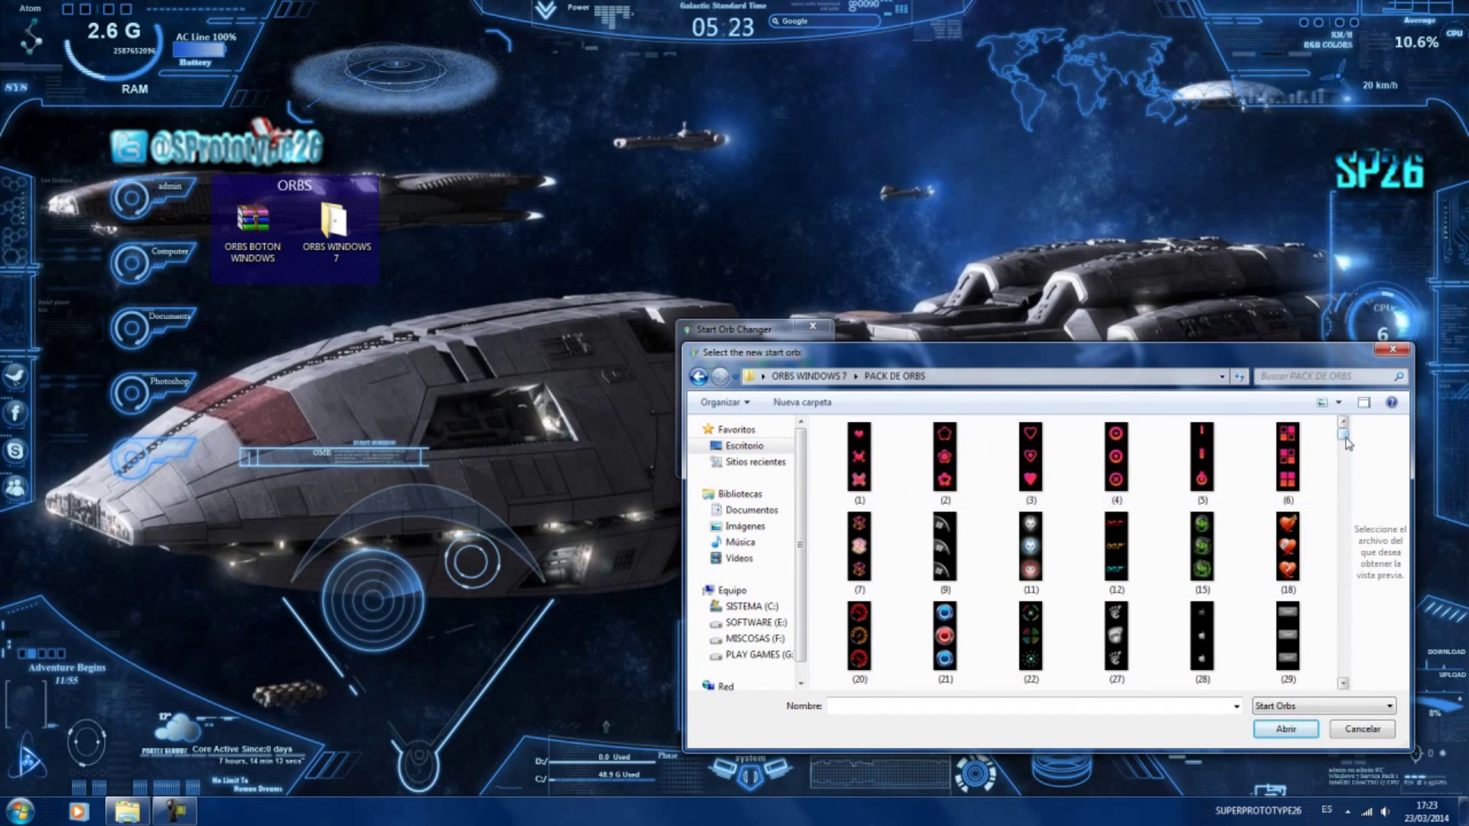
{"action": "left_click_drag", "start_coordinate": [1345, 438], "coordinate": [1348, 510]}
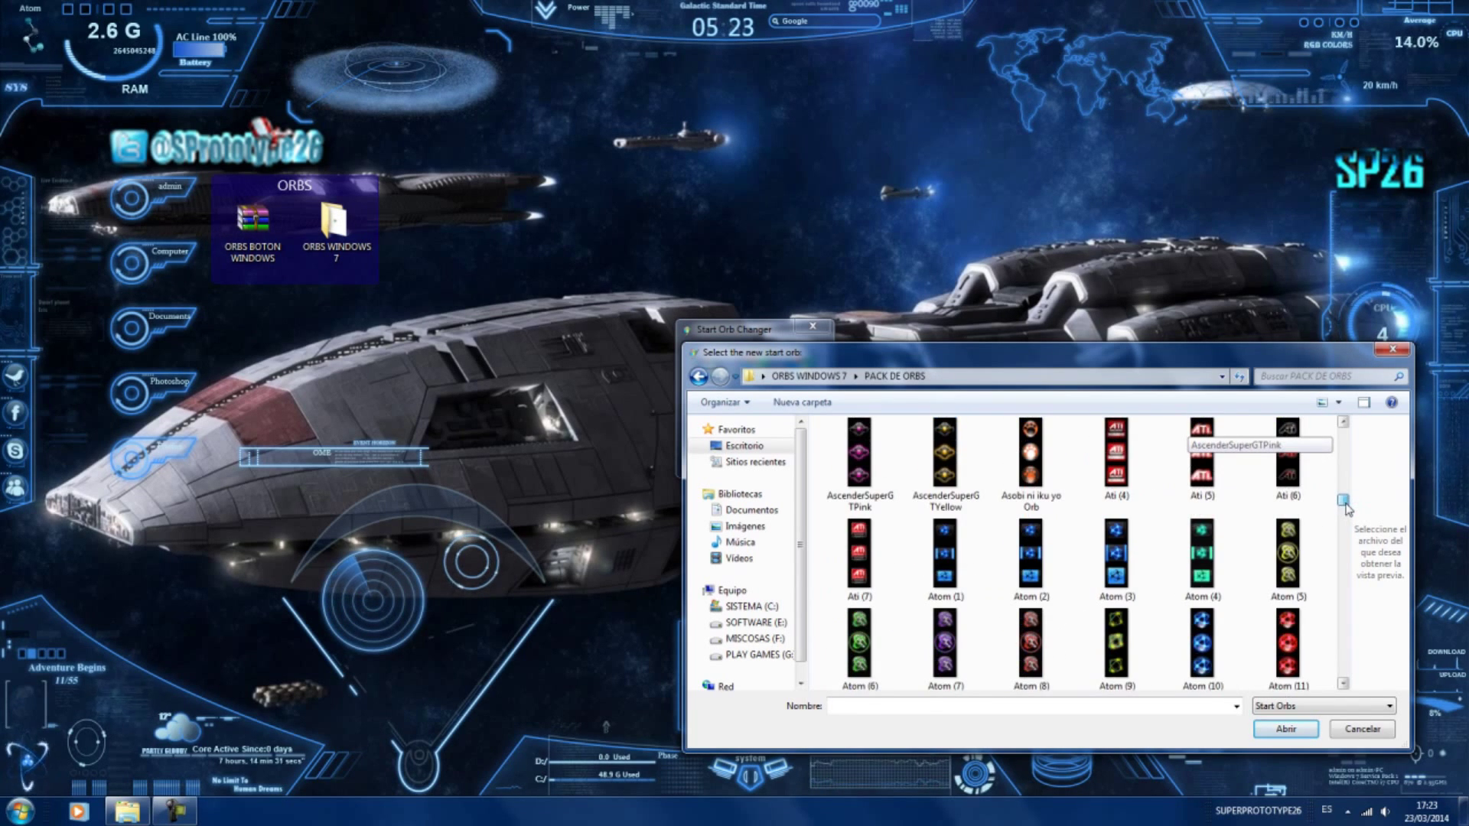
{"action": "left_click", "coordinate": [1202, 643]}
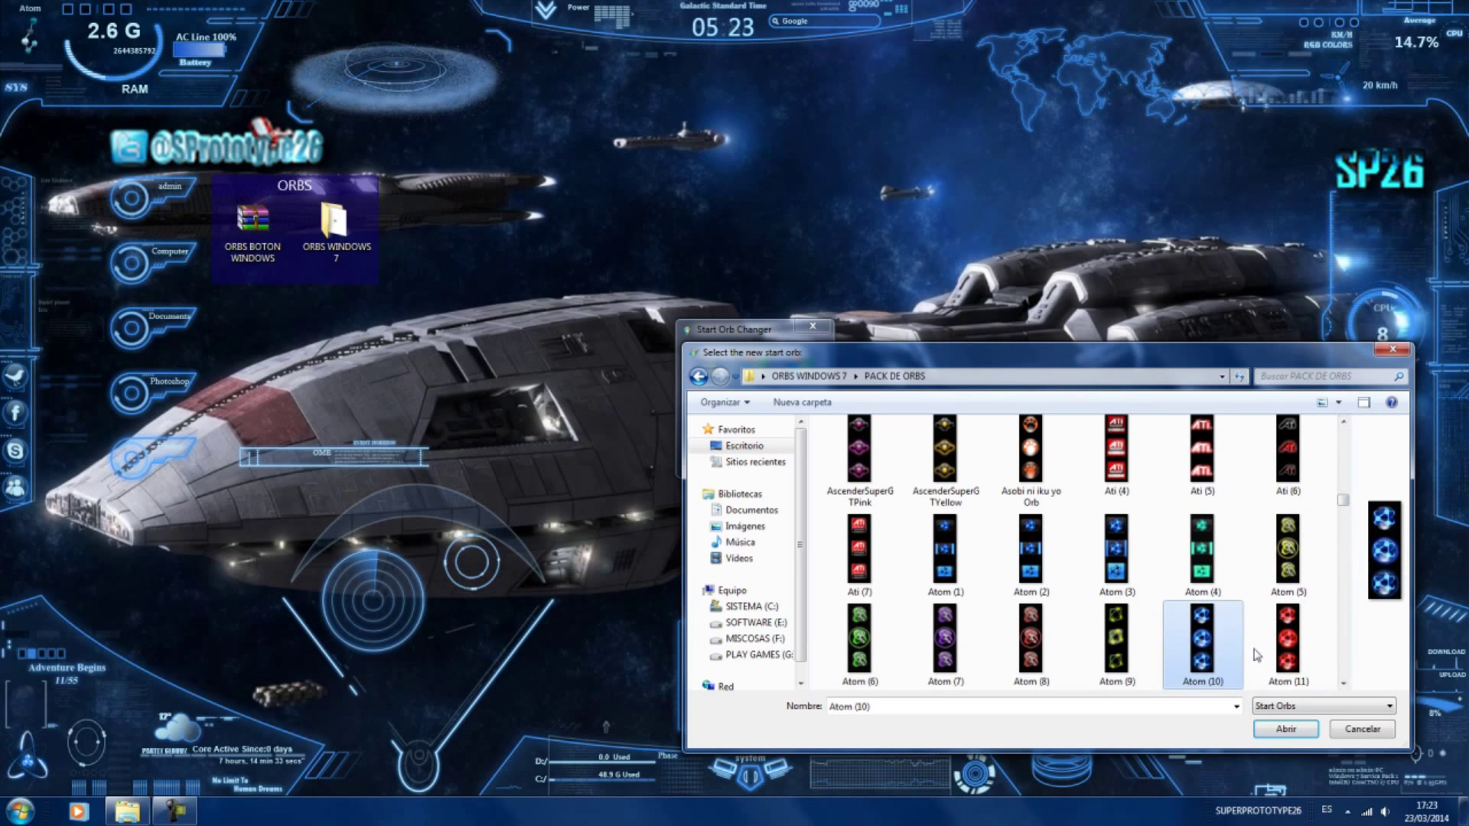
{"action": "left_click", "coordinate": [1300, 731]}
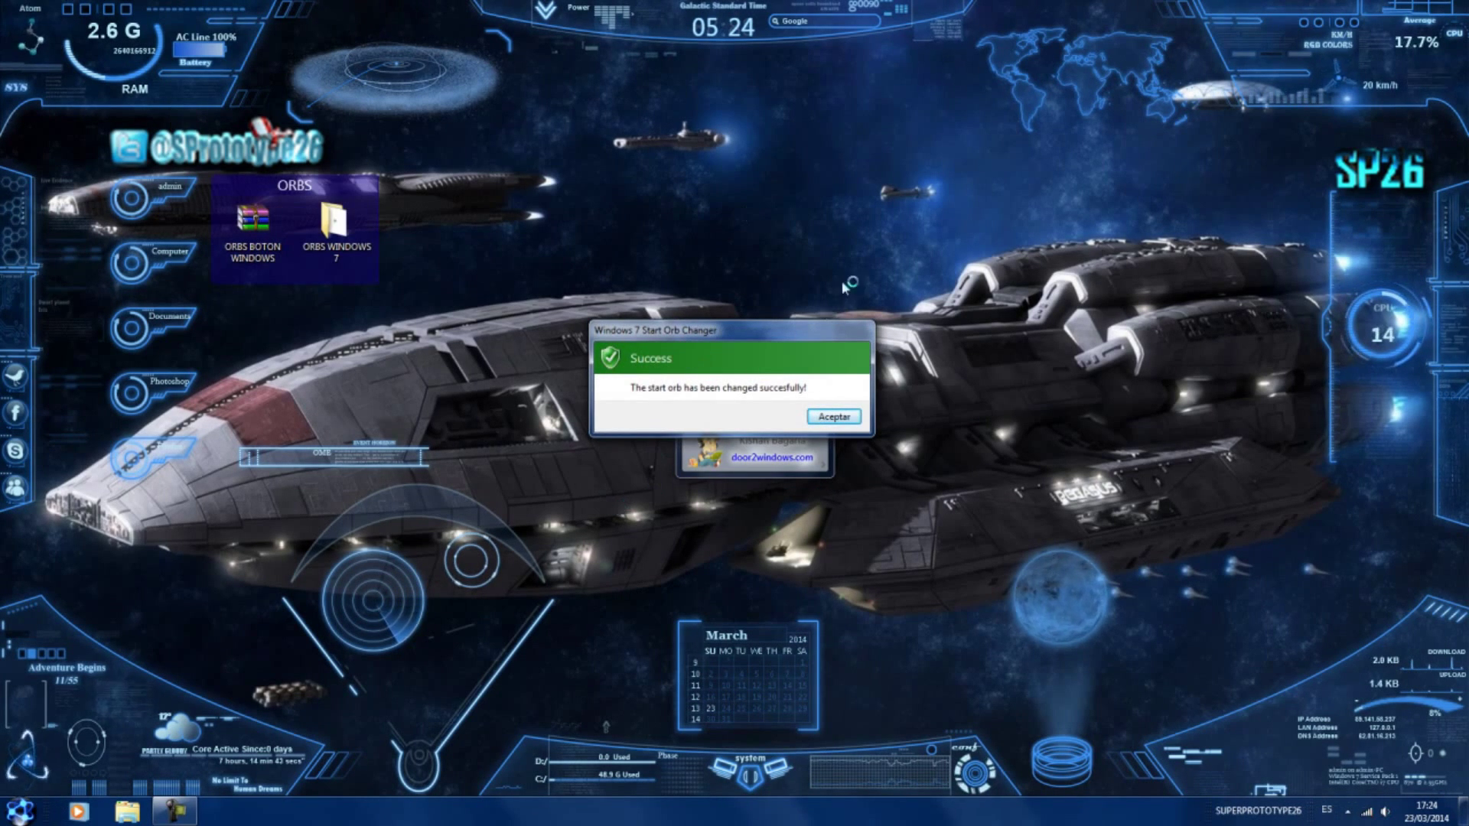
{"action": "left_click", "coordinate": [831, 417]}
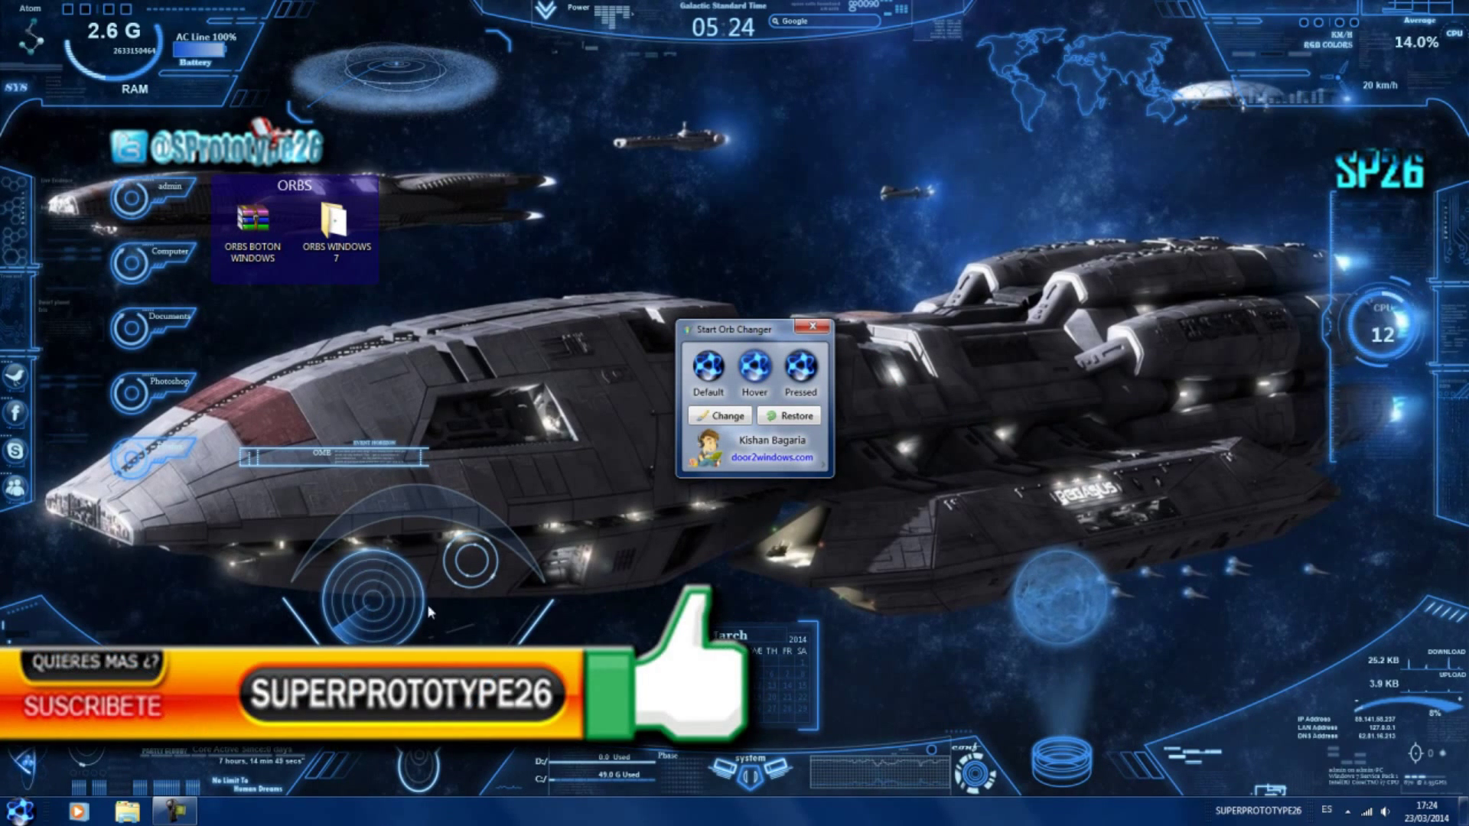
- Open and close the Start menu twice to check the Atom orb, then try restoring the original orb
{"action": "left_click", "coordinate": [22, 813]}
{"action": "left_click", "coordinate": [23, 813]}
{"action": "left_click", "coordinate": [23, 812]}
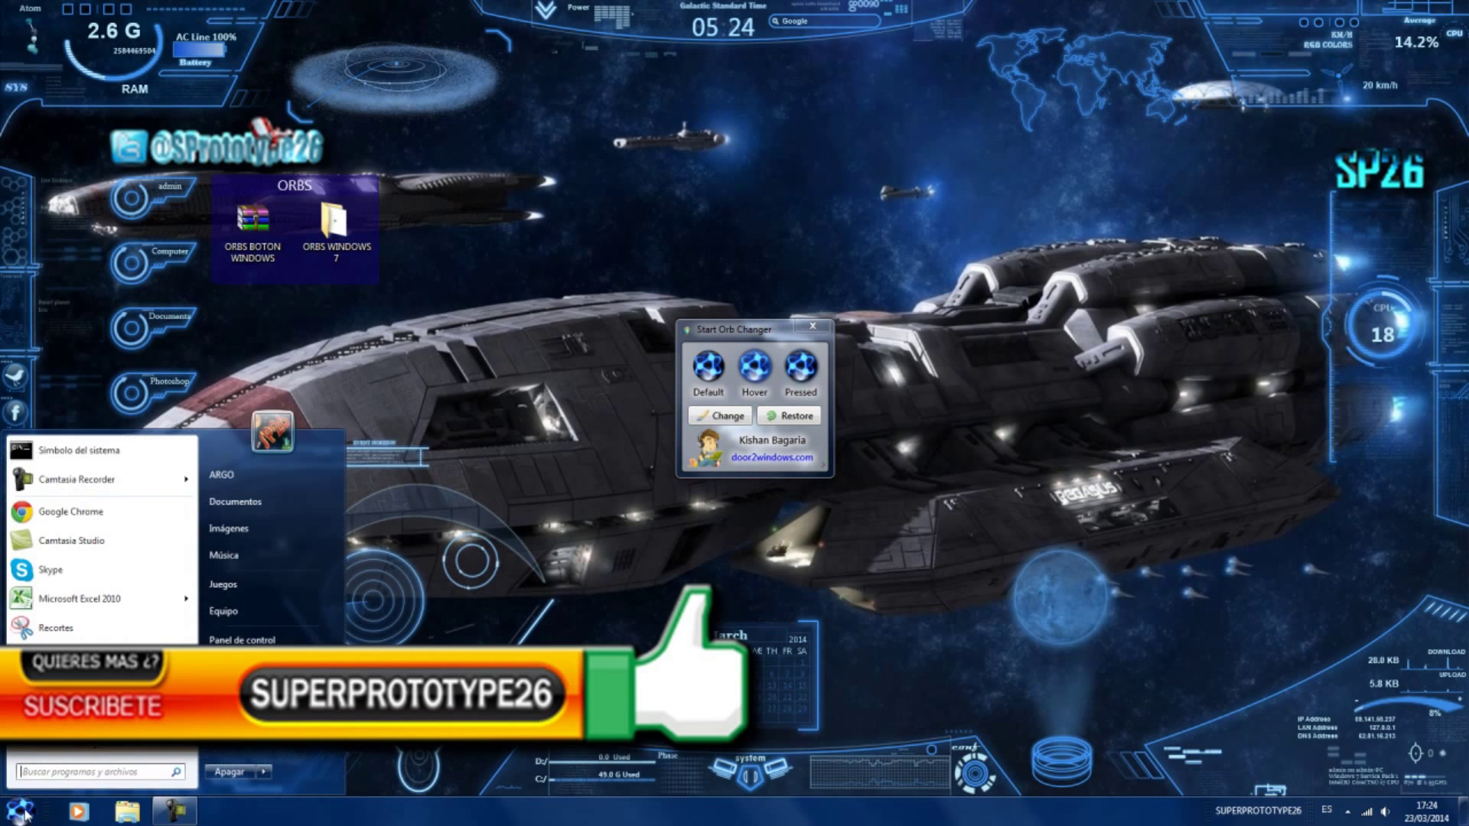
{"action": "left_click", "coordinate": [19, 812]}
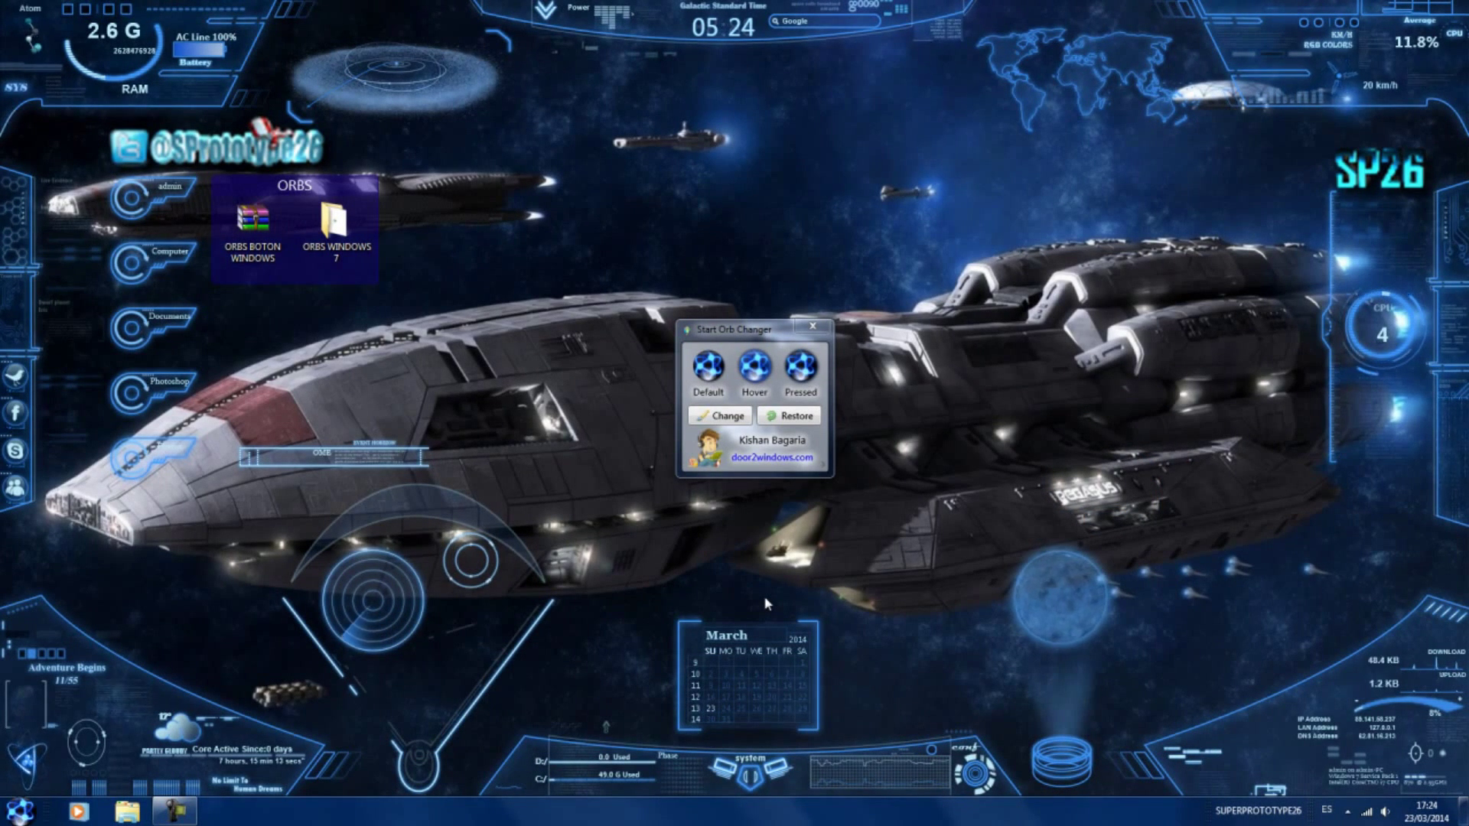
{"action": "left_click", "coordinate": [795, 415]}
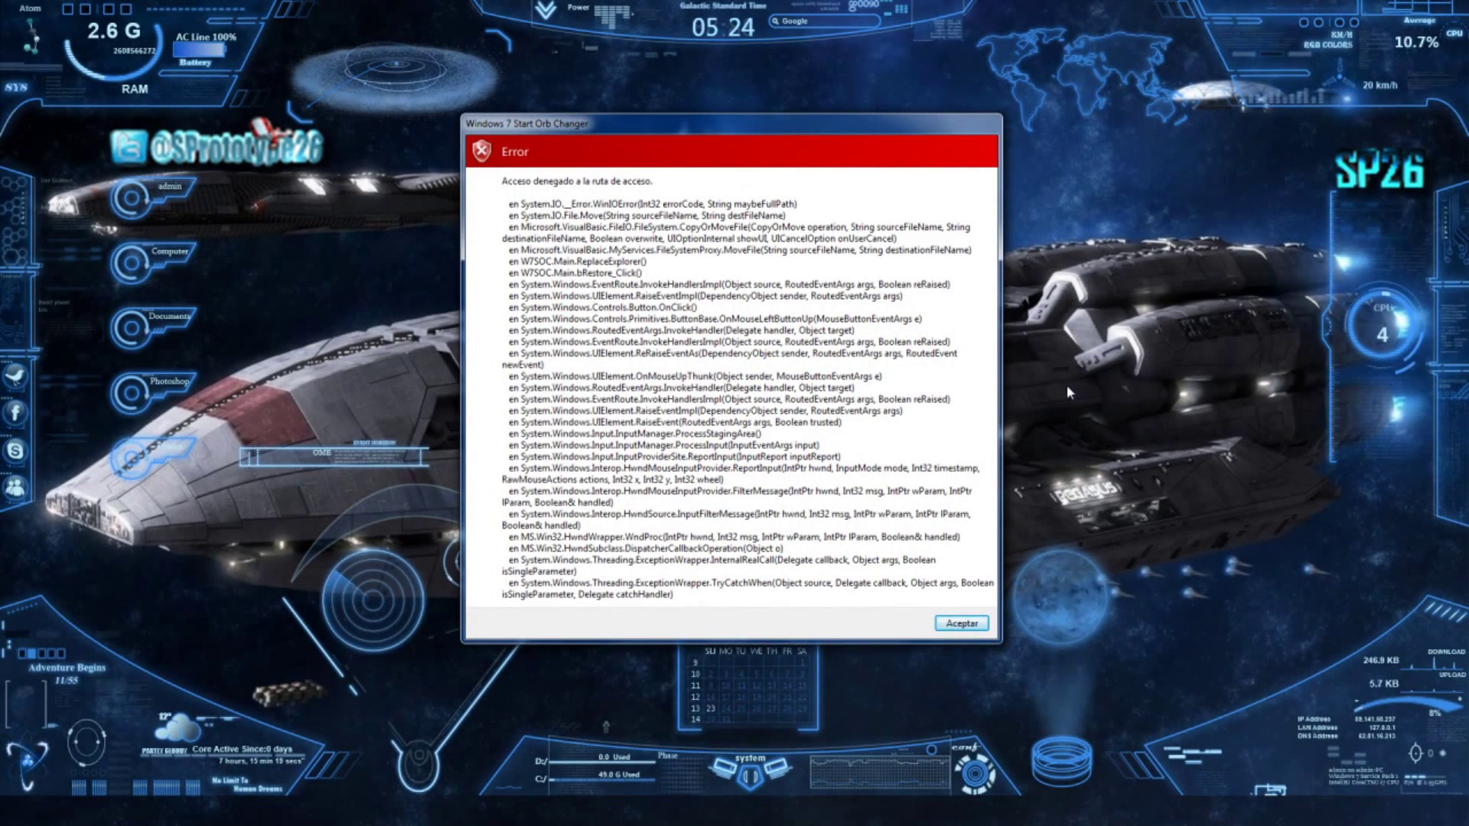
- Dismiss the access-denied error and bring up Task Manager with Ctrl+Alt+Del
{"action": "left_click", "coordinate": [962, 624]}
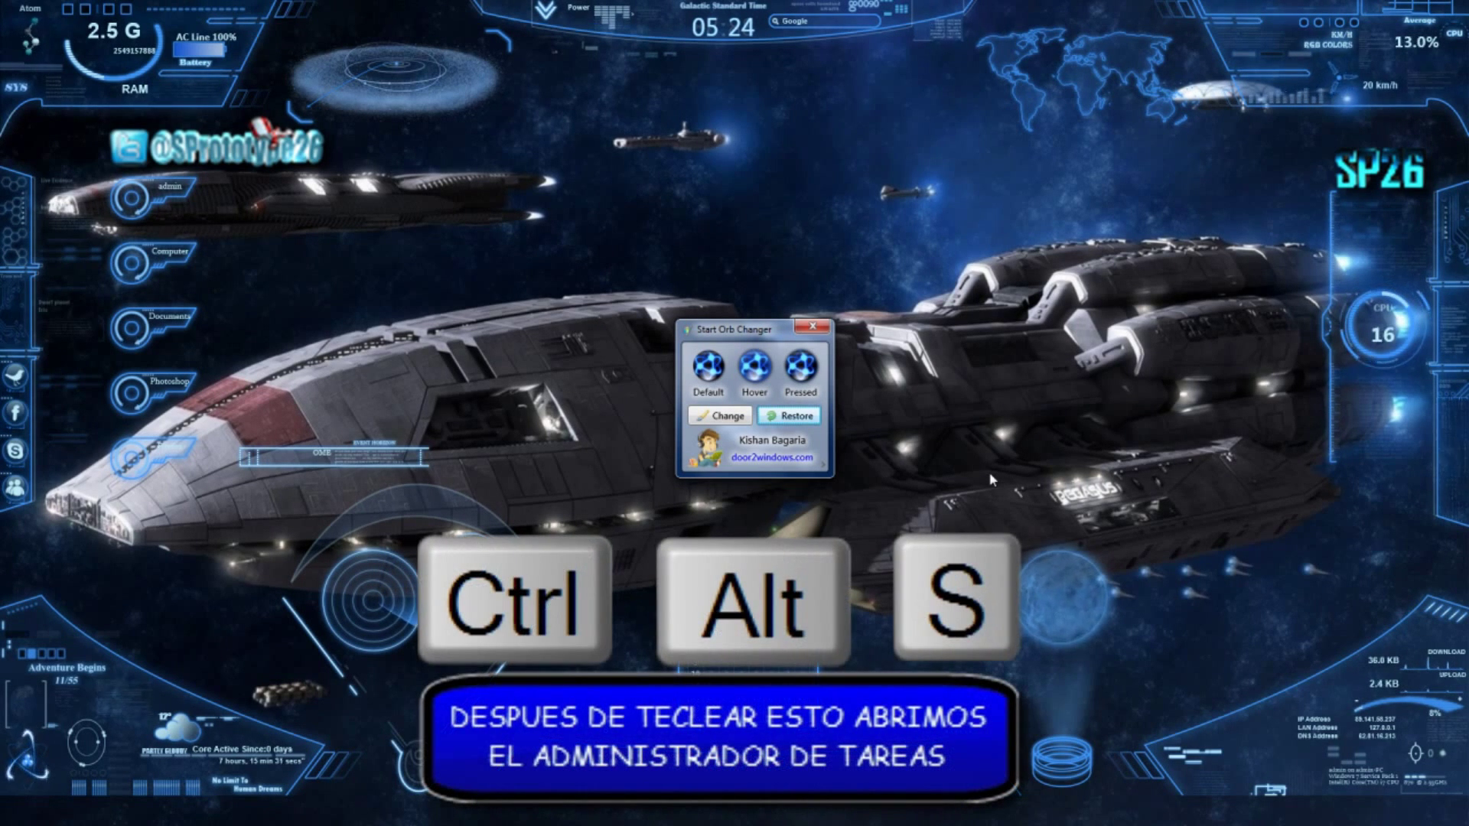
{"action": "key", "text": "ctrl+alt+Delete"}
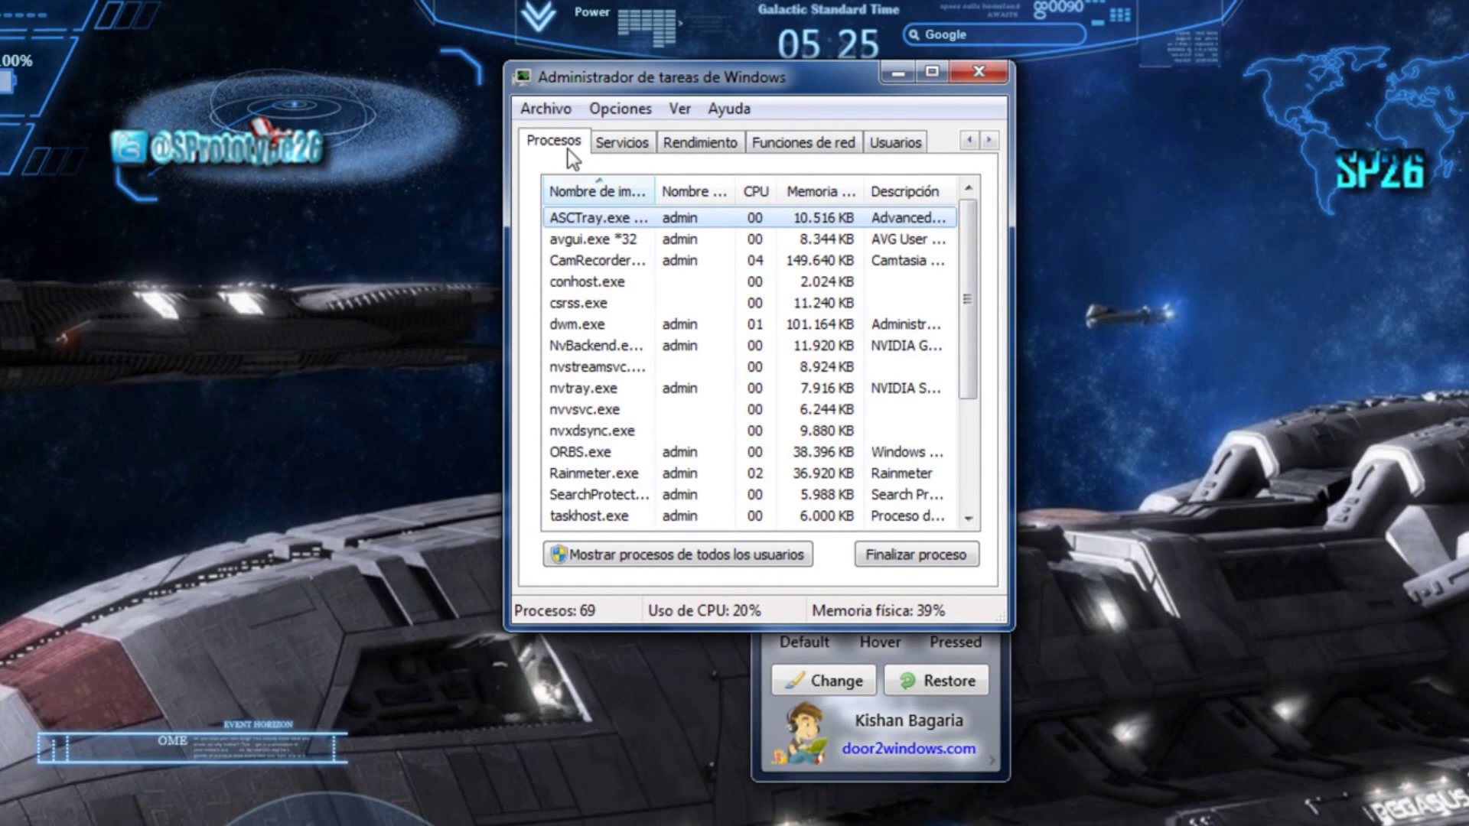
- Run explorer.exe as a new task from Task Manager's Archivo menu to restore the taskbar
{"action": "left_click", "coordinate": [547, 111]}
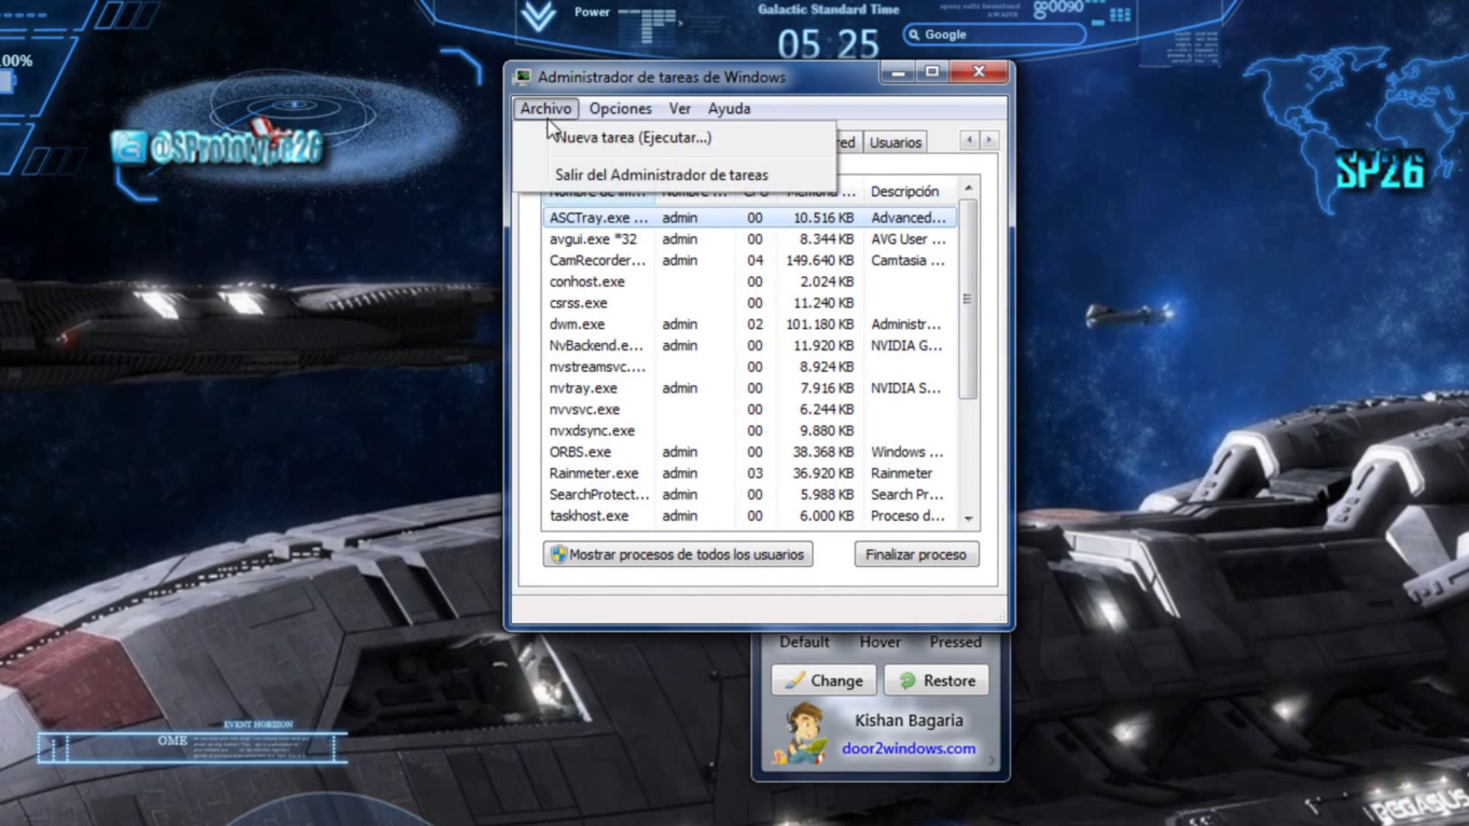
{"action": "left_click", "coordinate": [619, 141]}
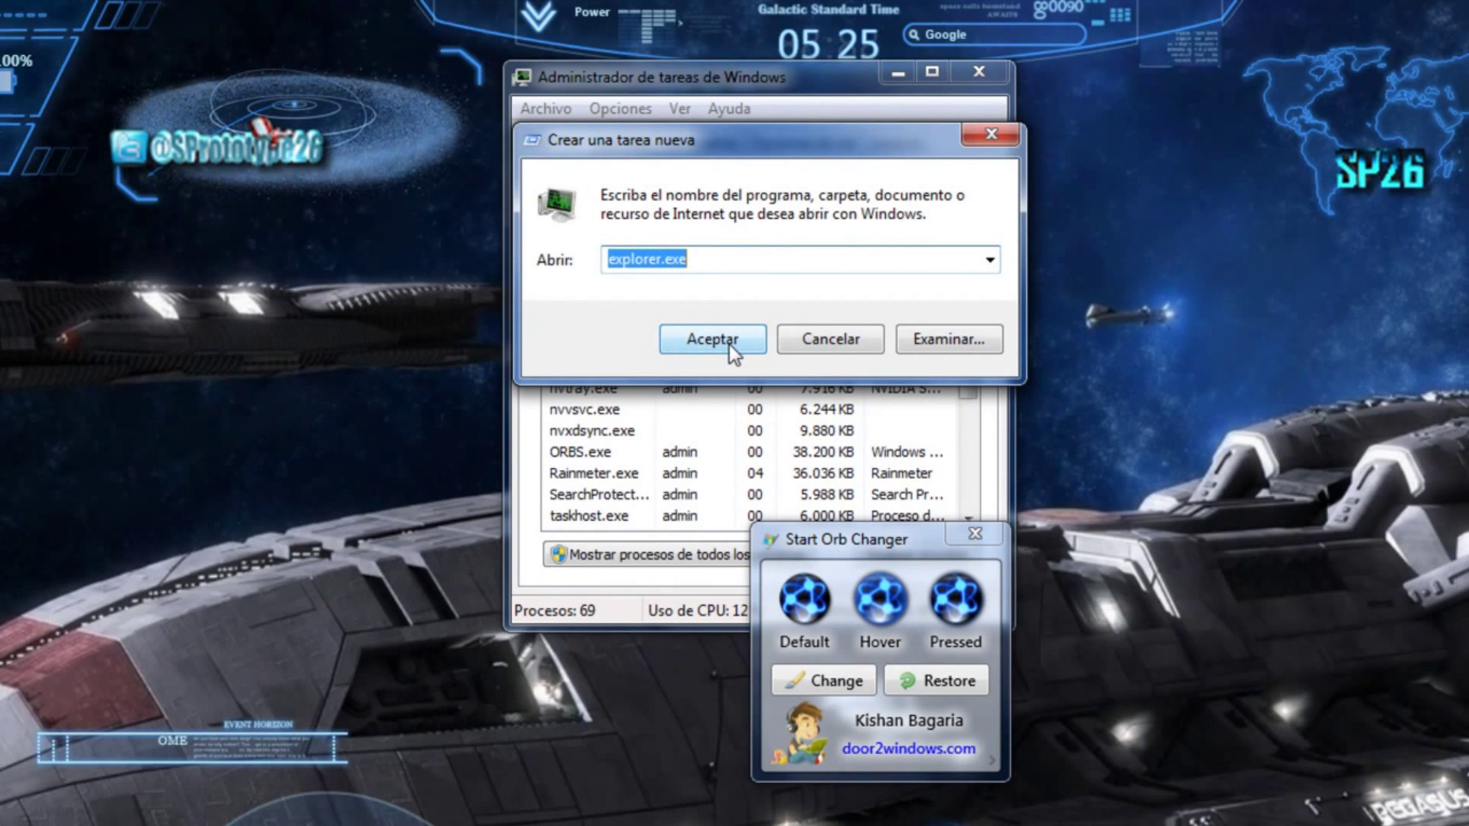
{"action": "left_click_drag", "start_coordinate": [730, 348], "coordinate": [761, 260]}
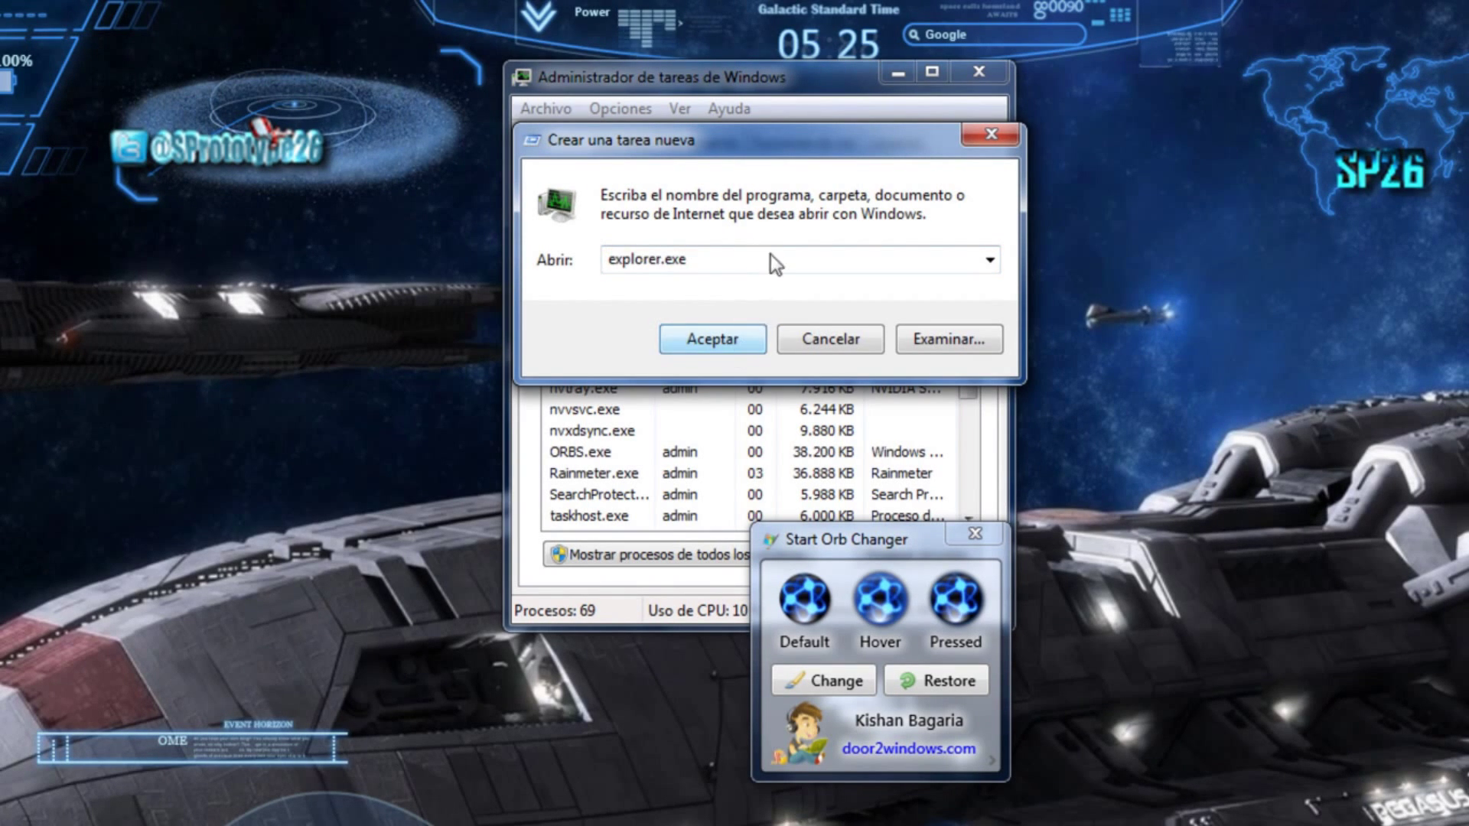
{"action": "left_click", "coordinate": [736, 341]}
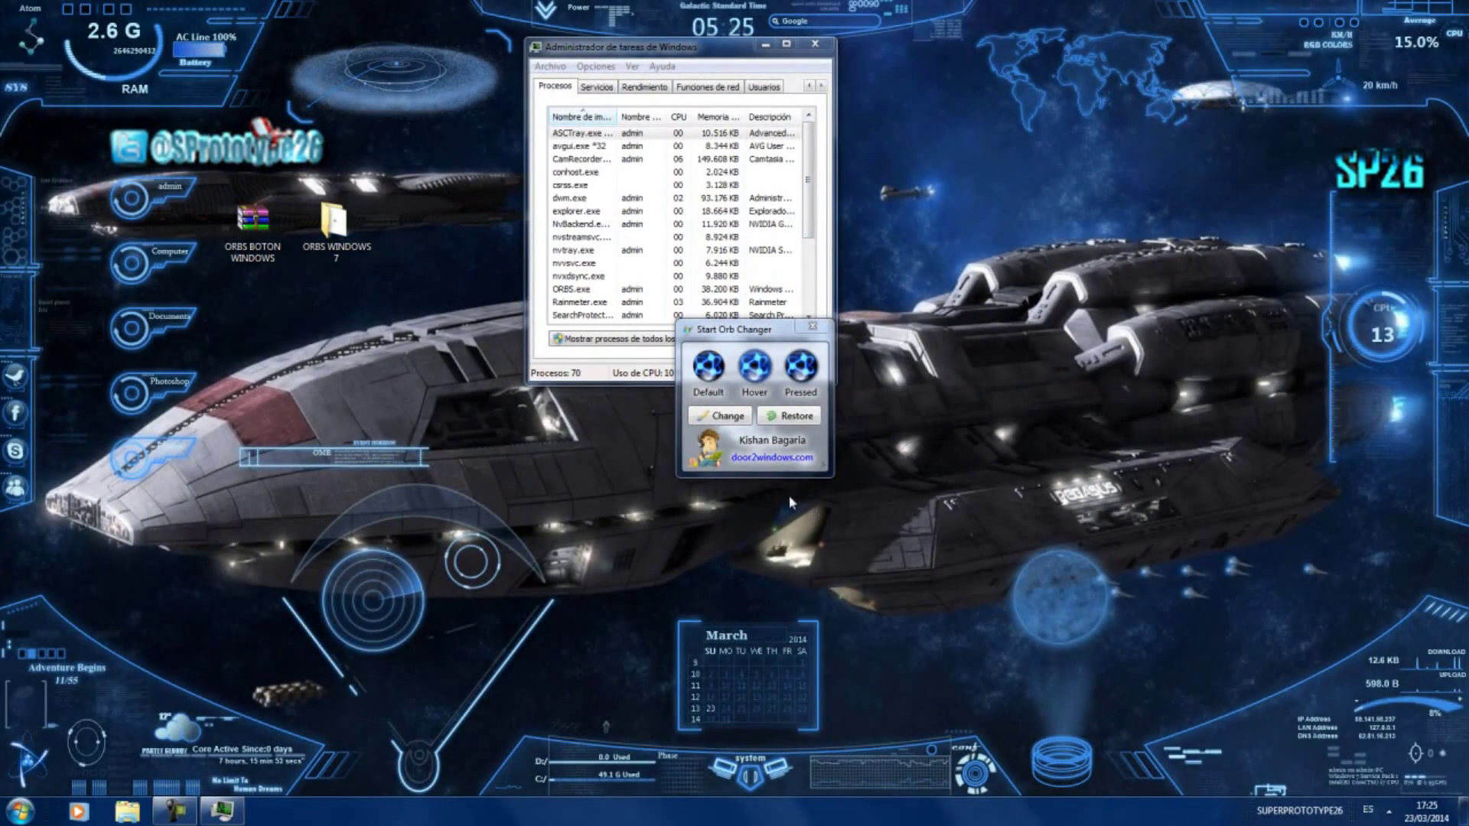
- Close Task Manager, leaving the Start Orb Changer window over the desktop
{"action": "left_click", "coordinate": [815, 43]}
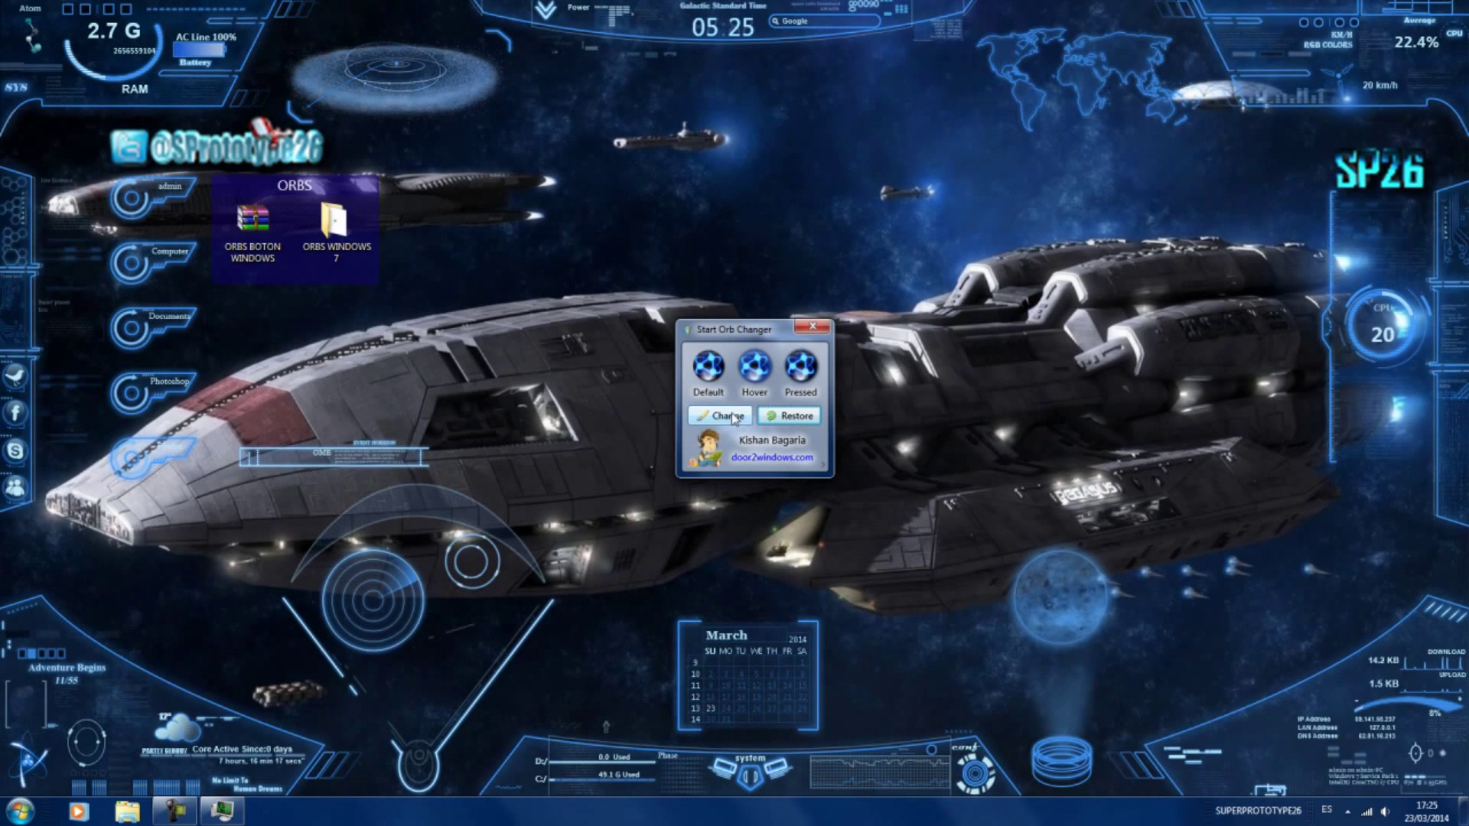
- Apply the blue Windows-logo orb (322) from PACK DE ORBS and dismiss the success message
{"action": "left_click", "coordinate": [733, 418]}
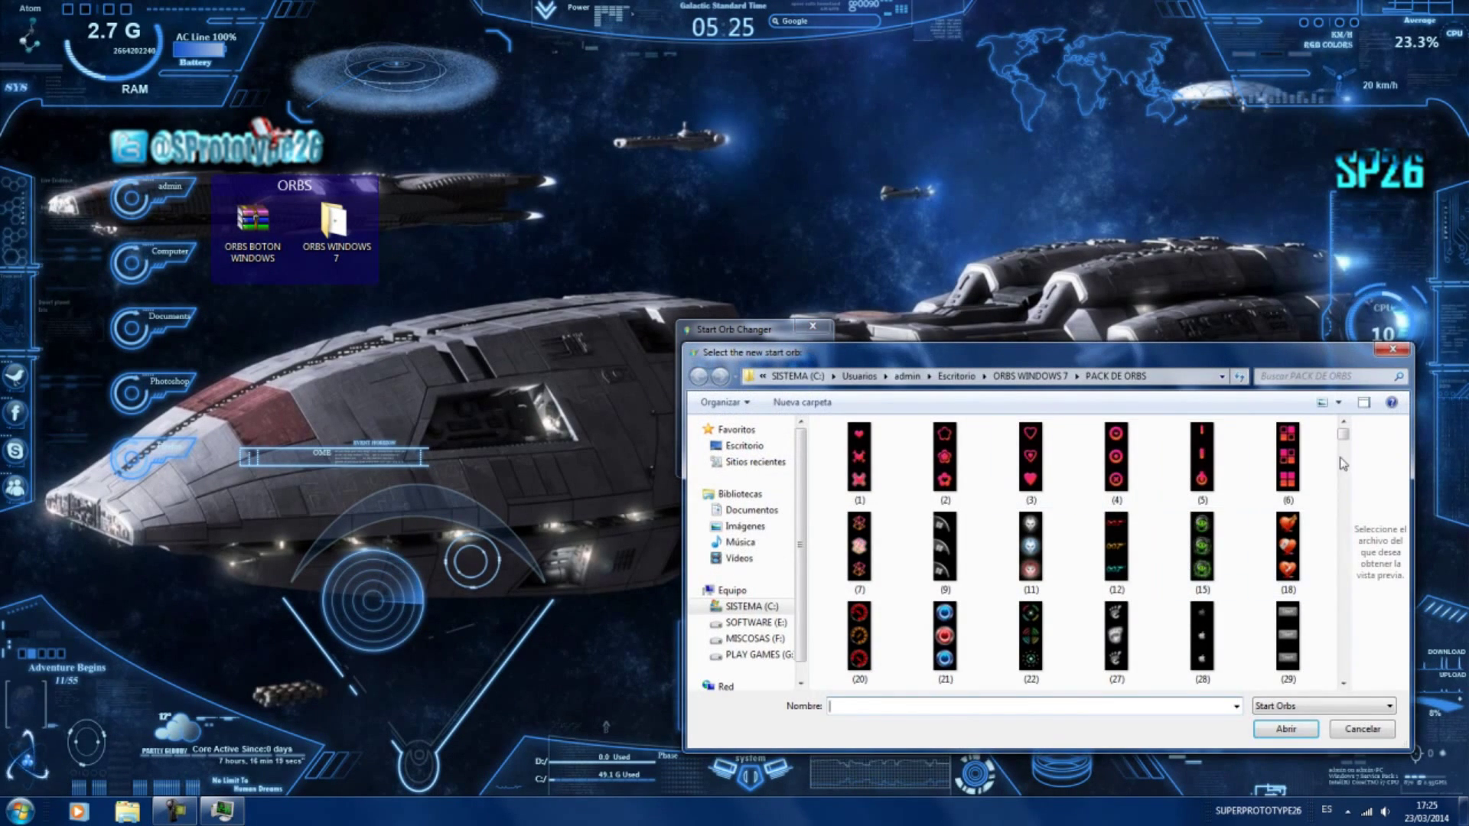
{"action": "left_click_drag", "start_coordinate": [1347, 444], "coordinate": [1354, 473]}
{"action": "left_click", "coordinate": [1032, 482]}
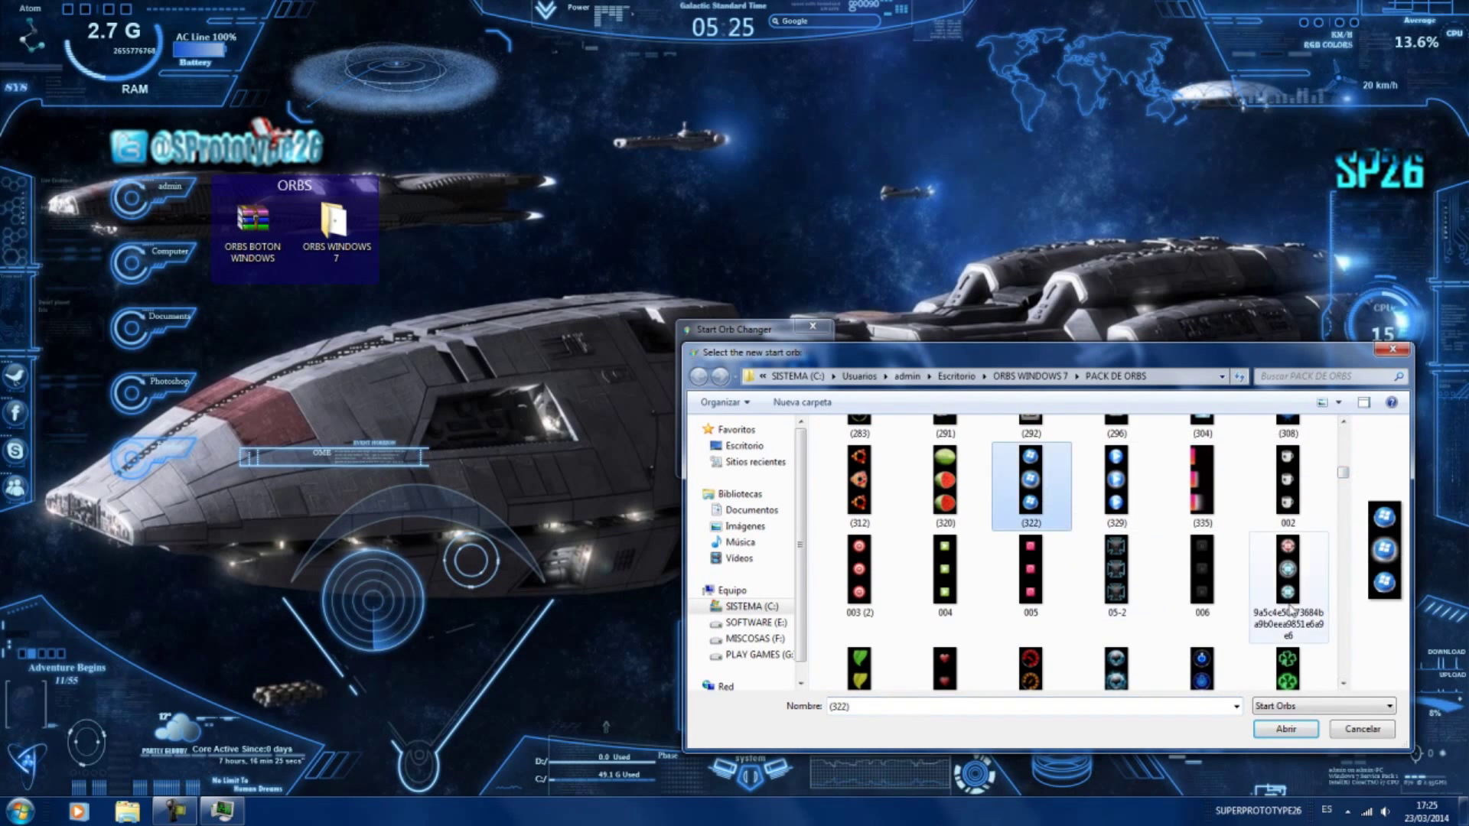
{"action": "left_click", "coordinate": [1285, 730]}
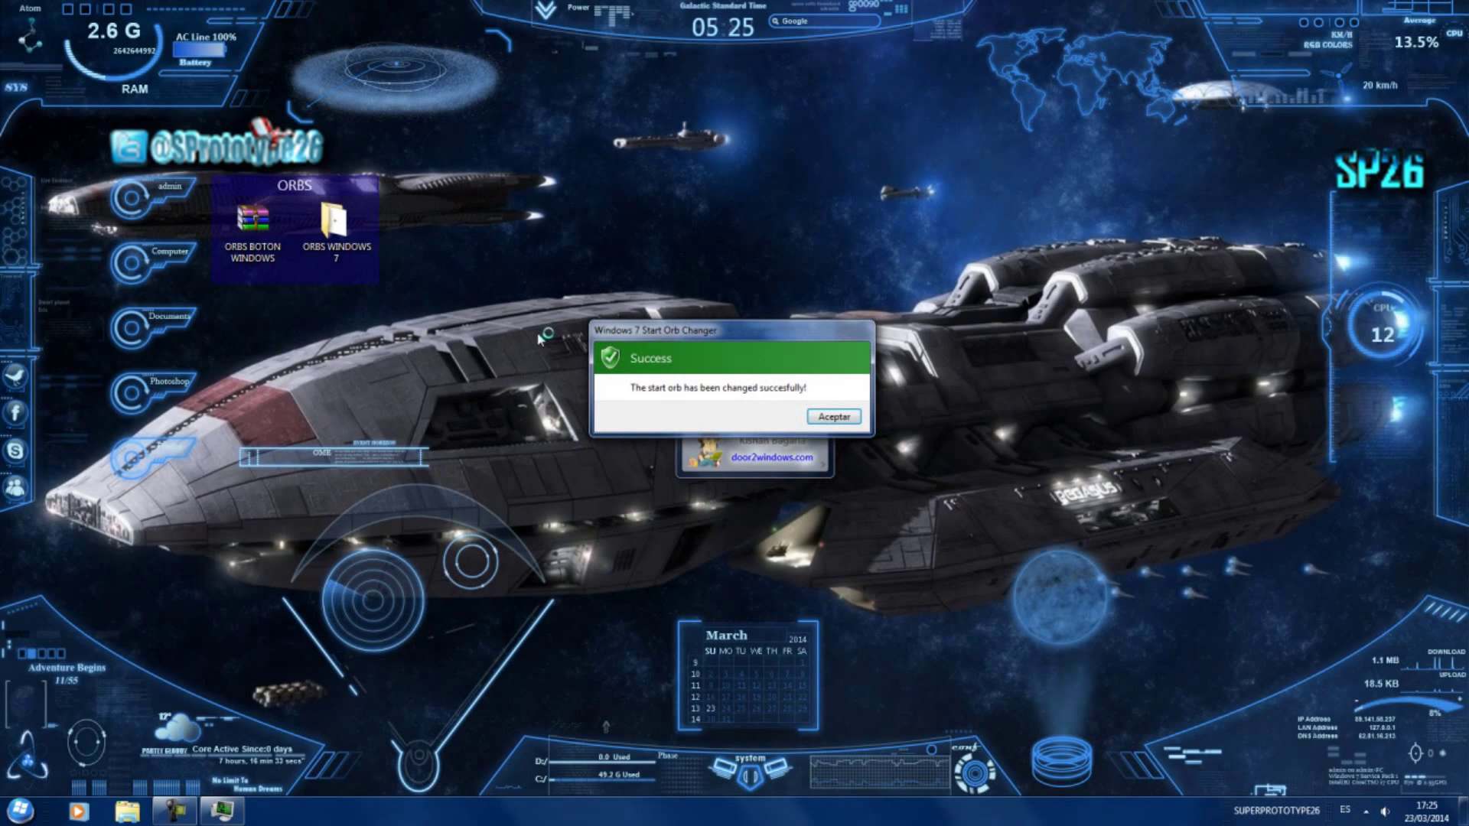
{"action": "left_click", "coordinate": [853, 419]}
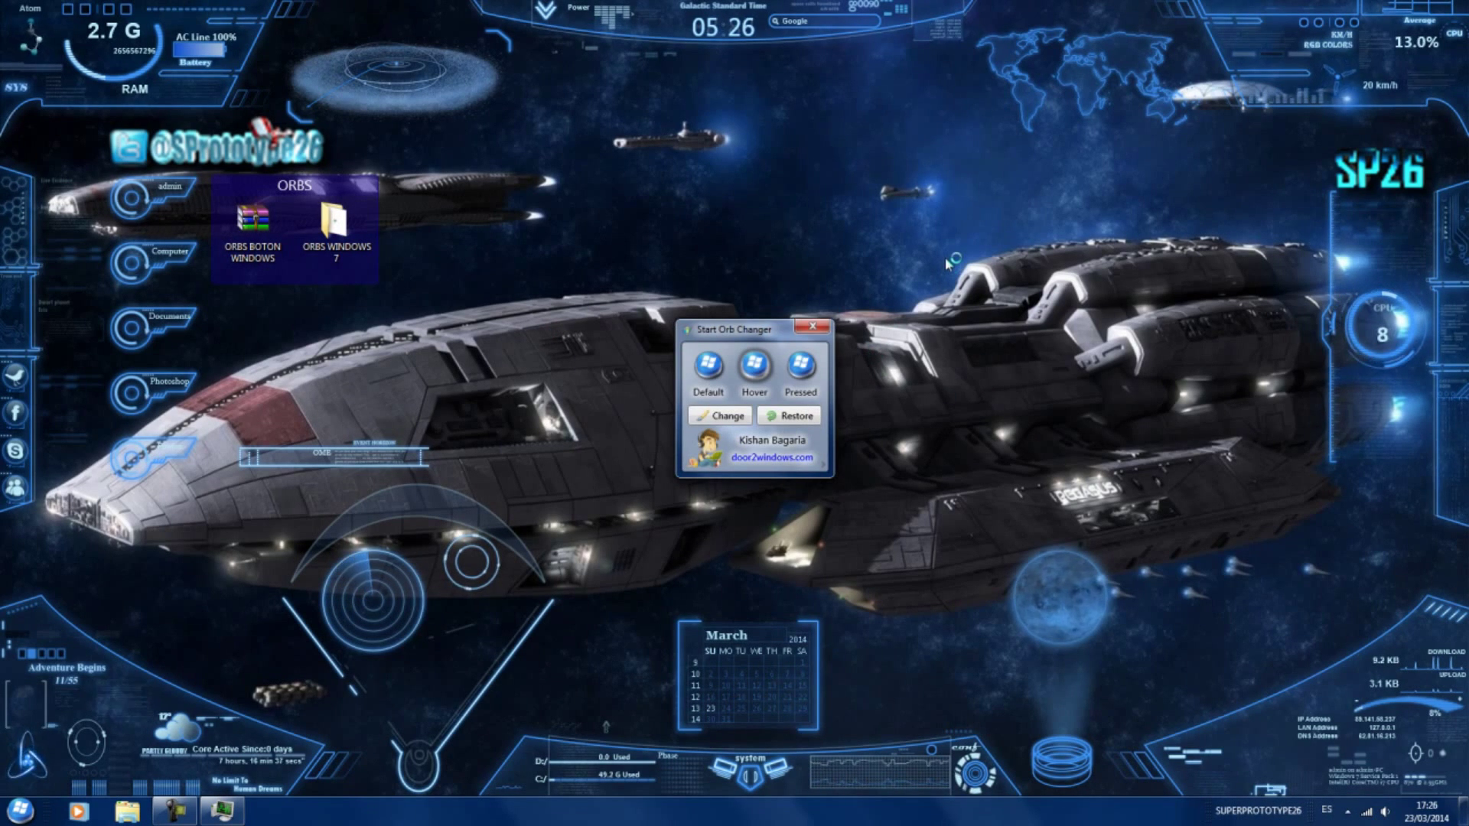
- Close the Windows 7 Start Orb Changer window, leaving the (322) orb in place
{"action": "left_click", "coordinate": [813, 327]}
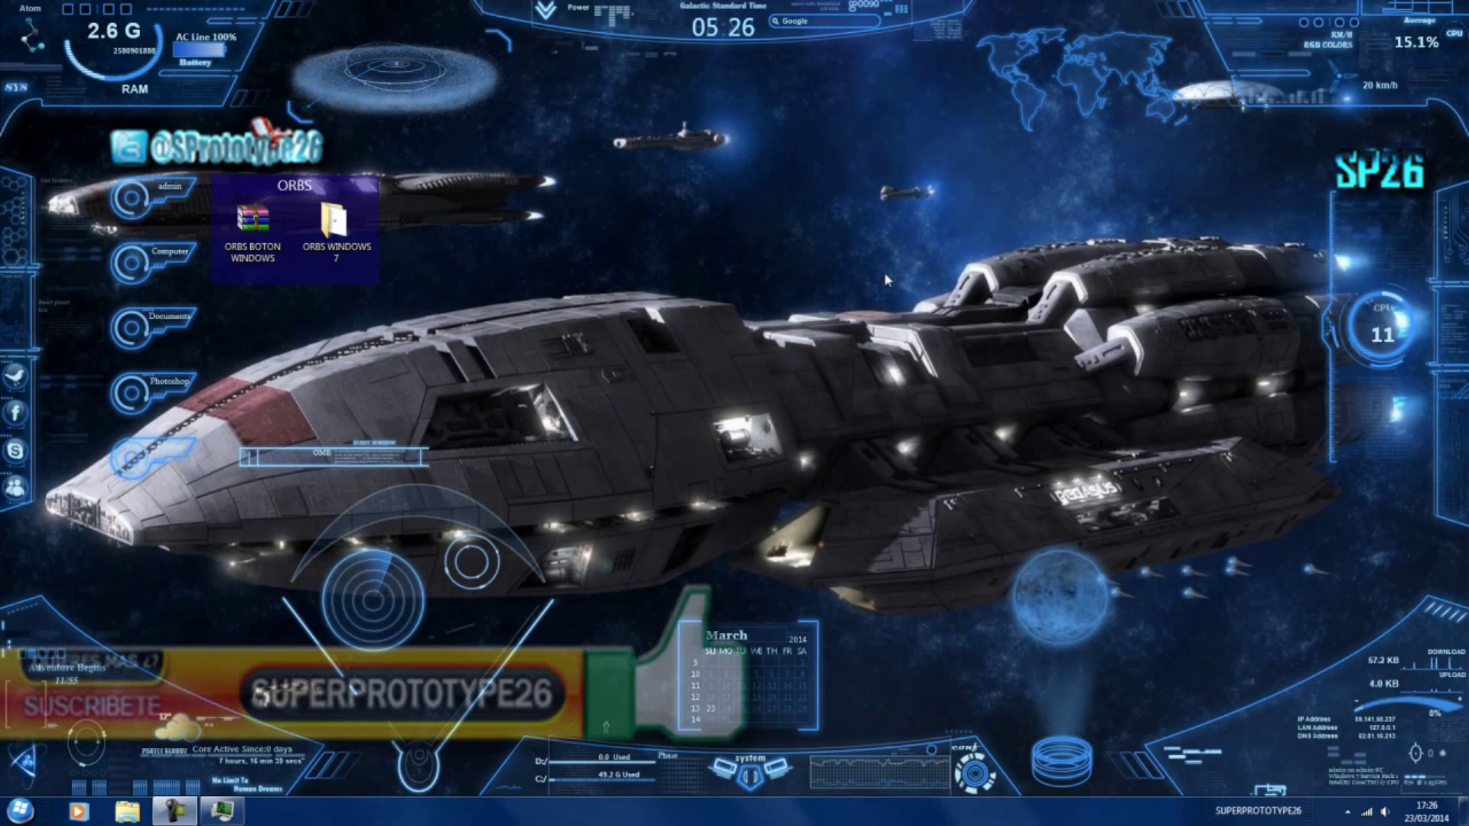